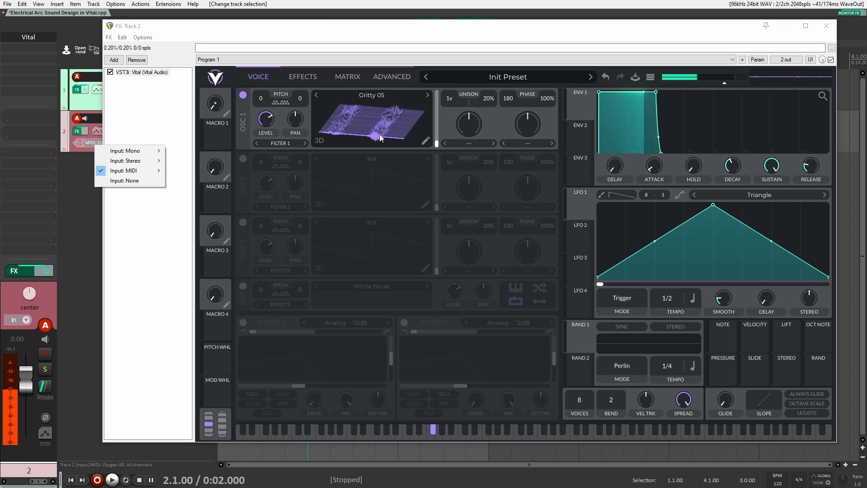
Sweep oscillator 1's wavetable position through the frames of Gritty 05 to audition its range.
left_click_drag(379, 134, 389, 105)
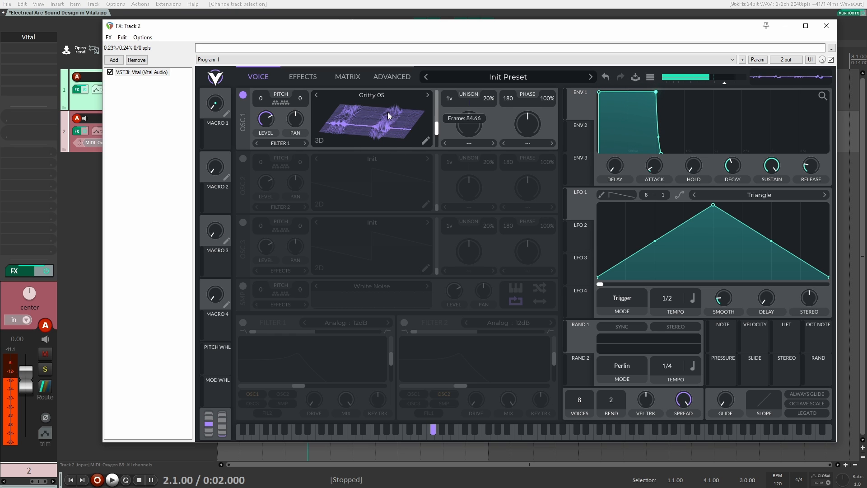
mouse_move(389, 145)
left_mouse_down()
mouse_move(395, 87)
mouse_move(378, 134)
left_mouse_up()
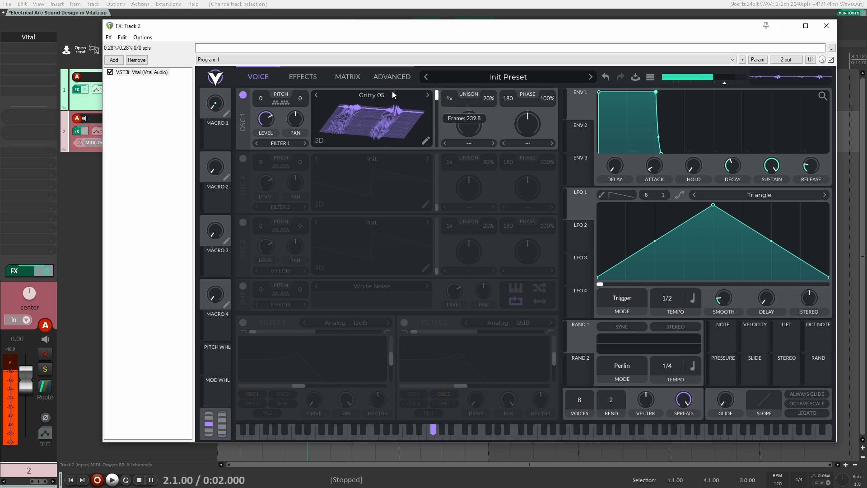
left_click_drag(386, 124, 385, 131)
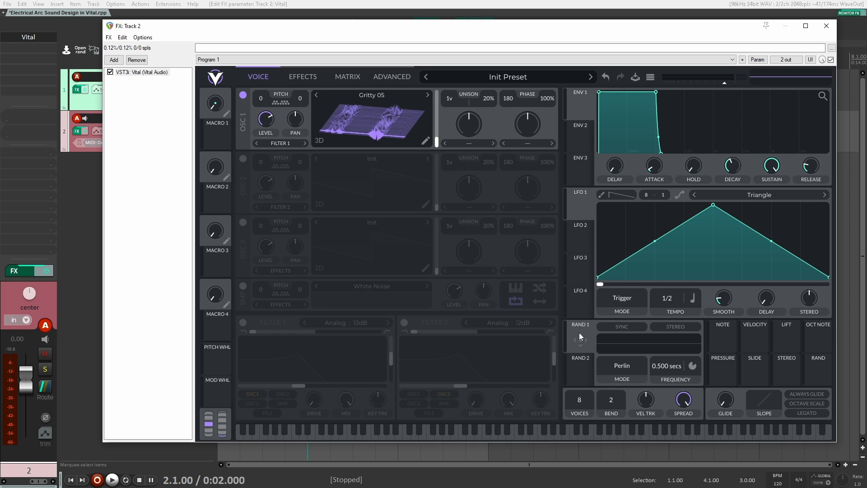
Assign Random 1 to oscillator 1's wavetable position and set it to Sample & Hold mode at 0.347 secs.
left_click_drag(579, 334, 385, 124)
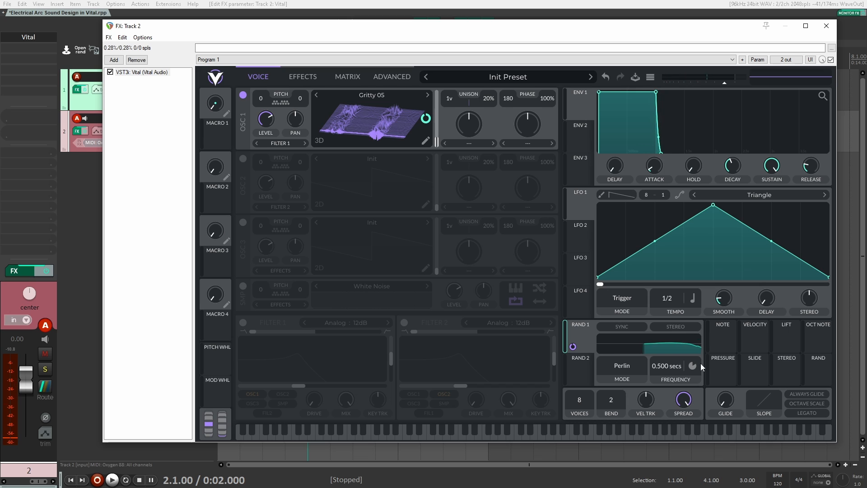
left_click(616, 367)
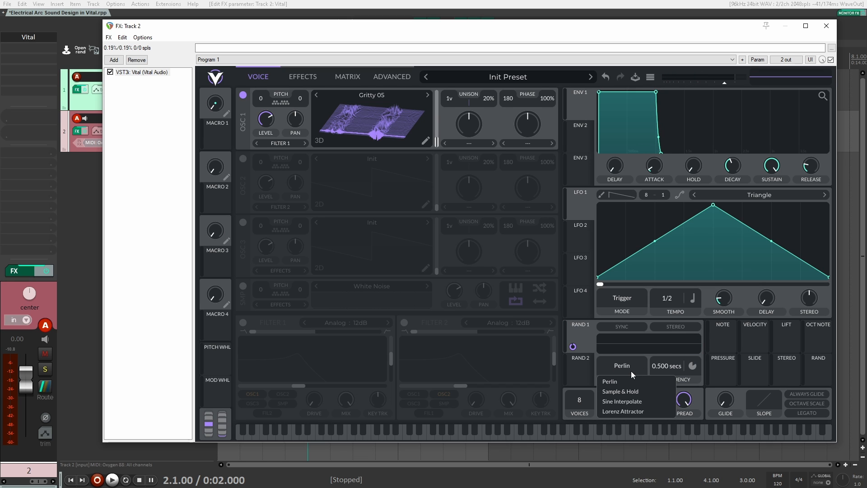
left_click(623, 391)
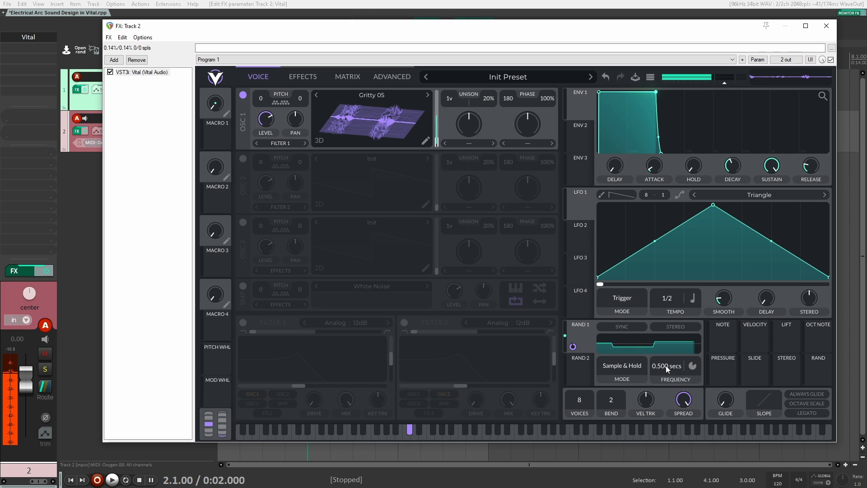
left_click_drag(665, 365, 668, 364)
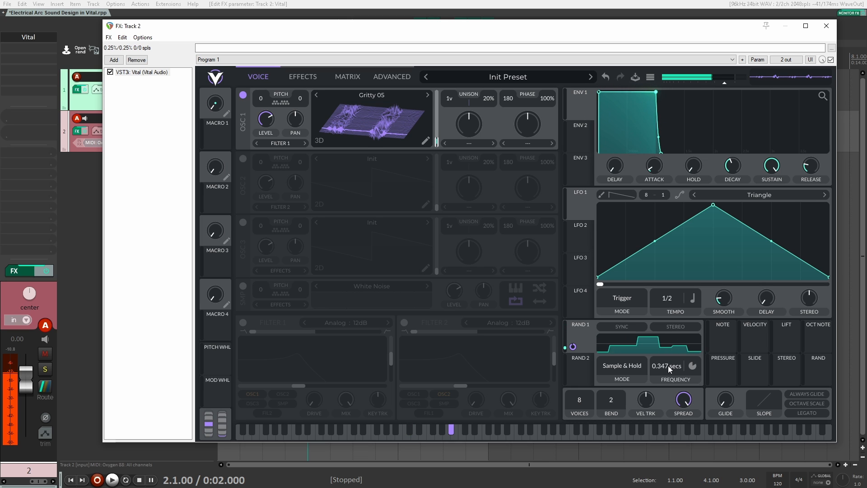
Set Random 2 to Sine Interpolate, assign it to oscillator 1's wavetable position and adjust its modulation amount.
left_click(583, 368)
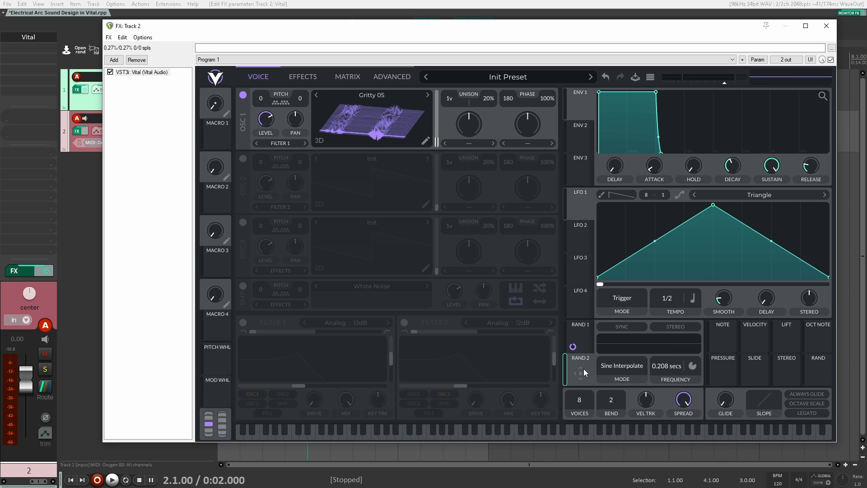
left_click(626, 364)
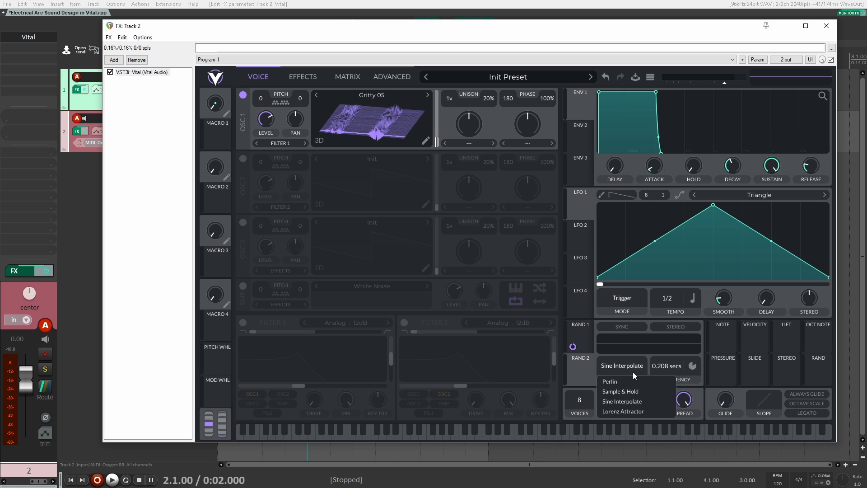
left_click(632, 402)
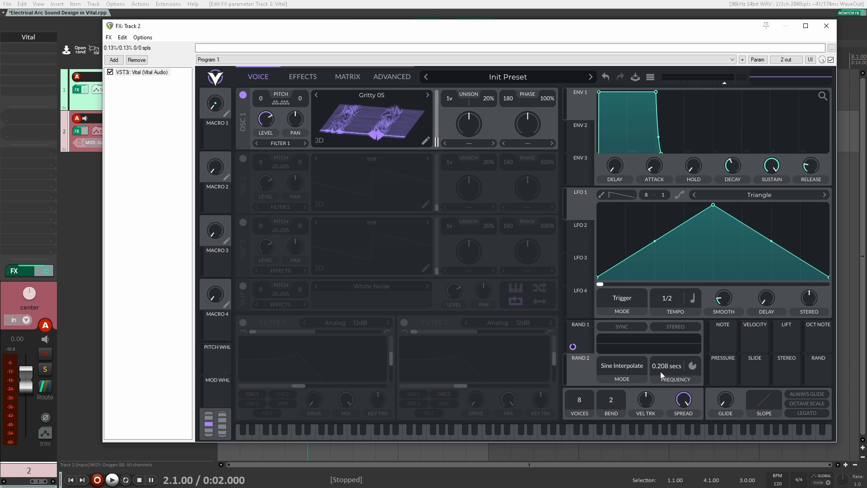
left_click_drag(581, 372, 416, 116)
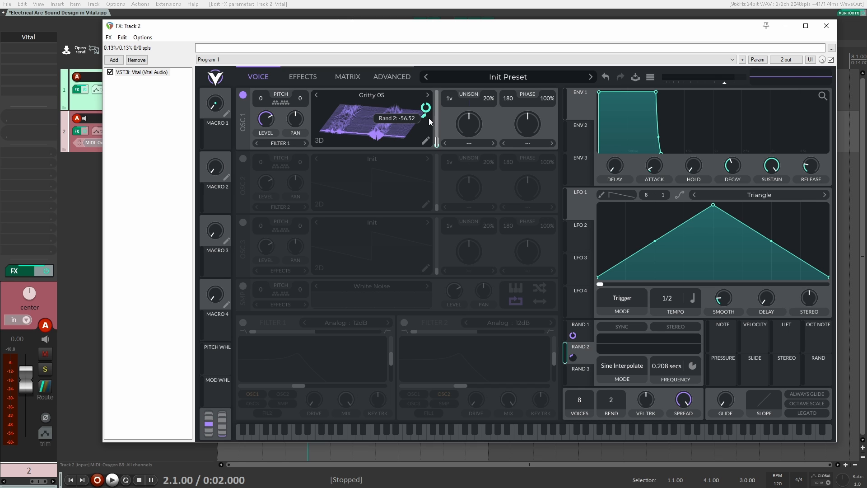
left_click_drag(428, 119, 426, 118)
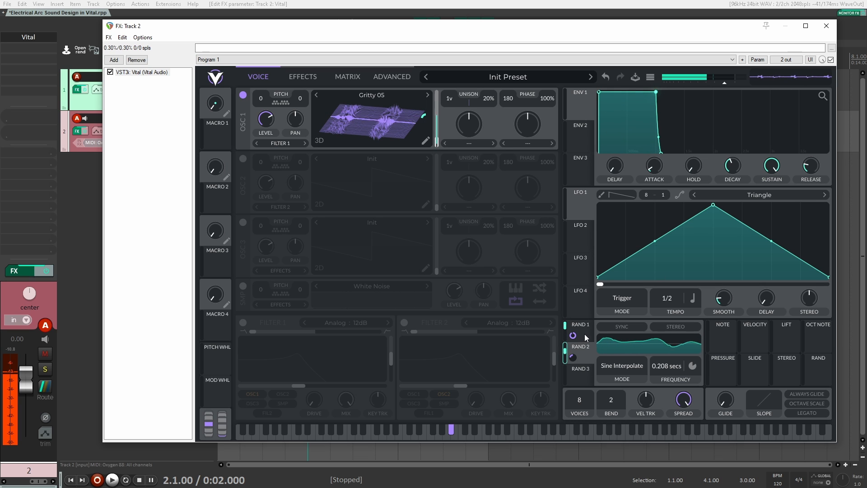
Bypass and re-enable Random 2's modulation of the wavetable position to compare the sound.
right_click(572, 356)
left_click(587, 364)
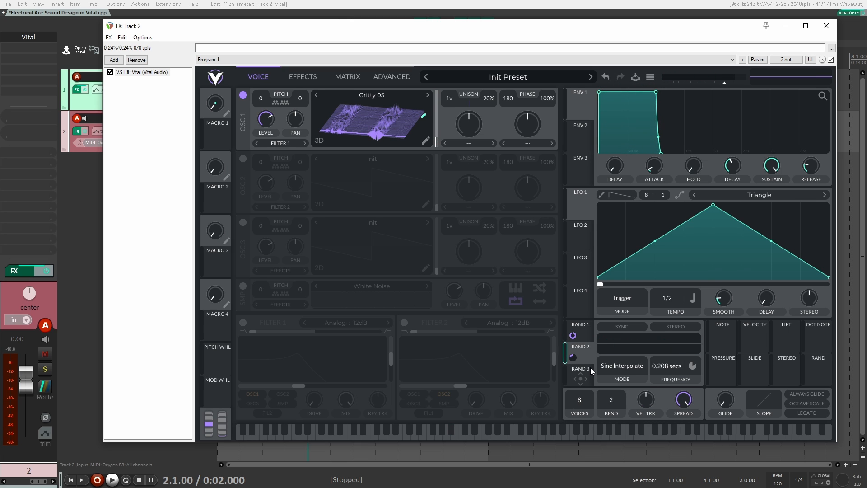
right_click(572, 356)
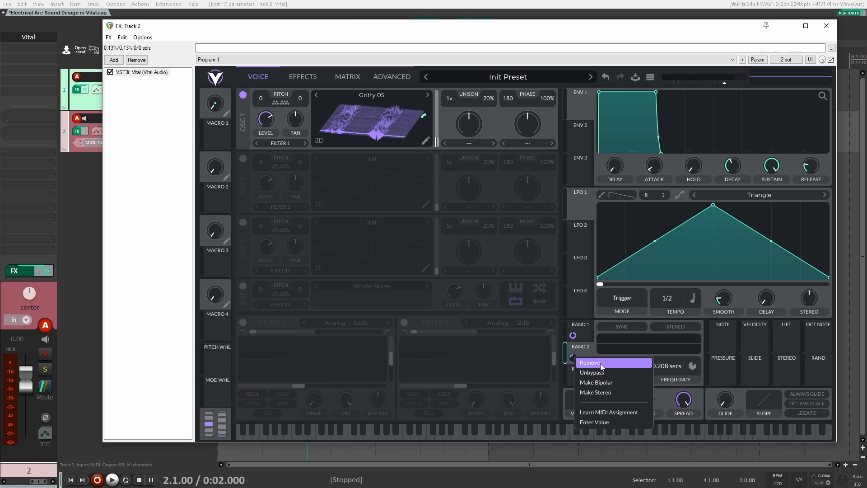
left_click(605, 372)
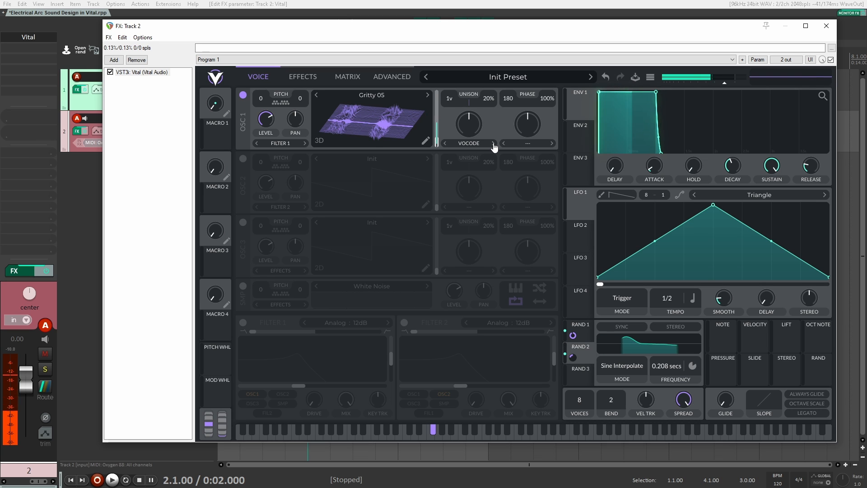
Set oscillator 1's spectral morph type to Smear and raise its amount.
left_click(477, 144)
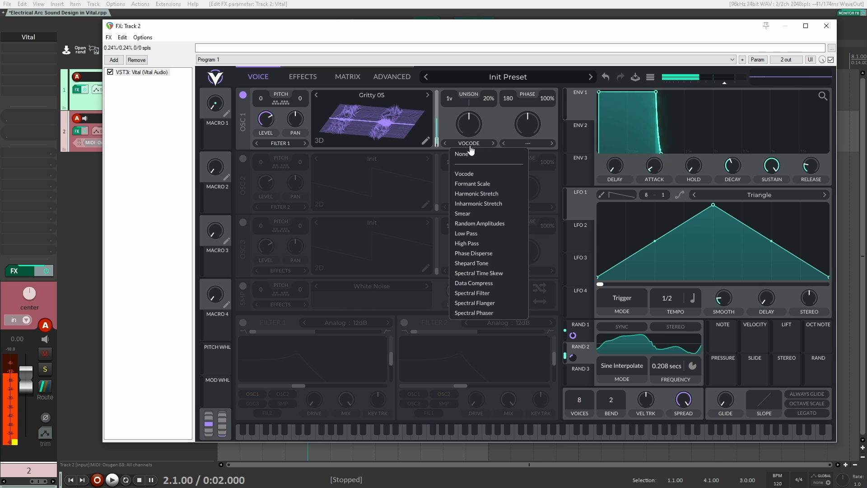
left_click(473, 153)
left_click(492, 143)
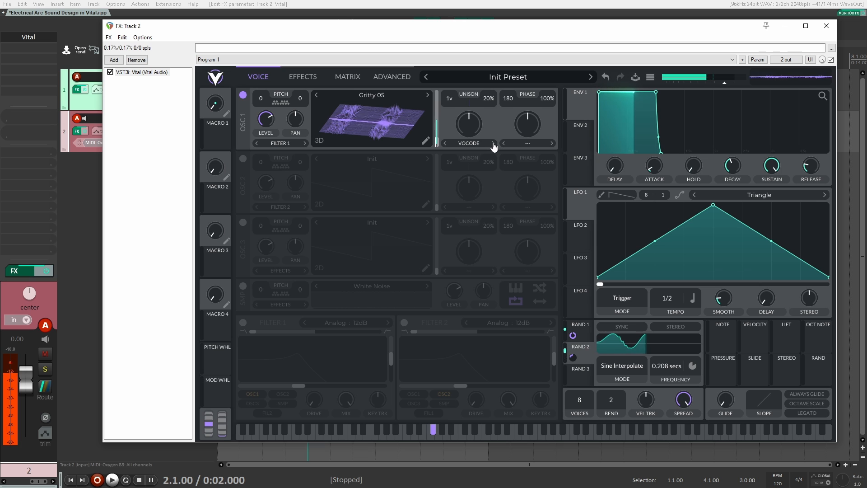
left_click(493, 143)
left_click(492, 144)
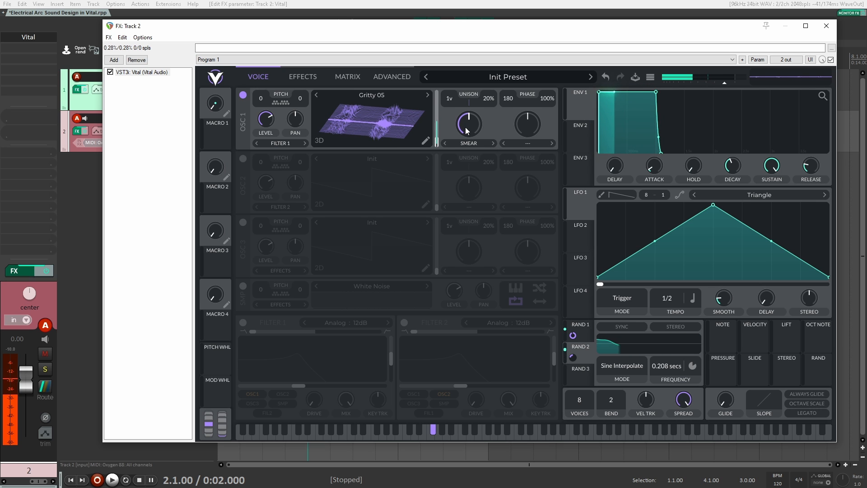
left_click_drag(464, 130, 470, 113)
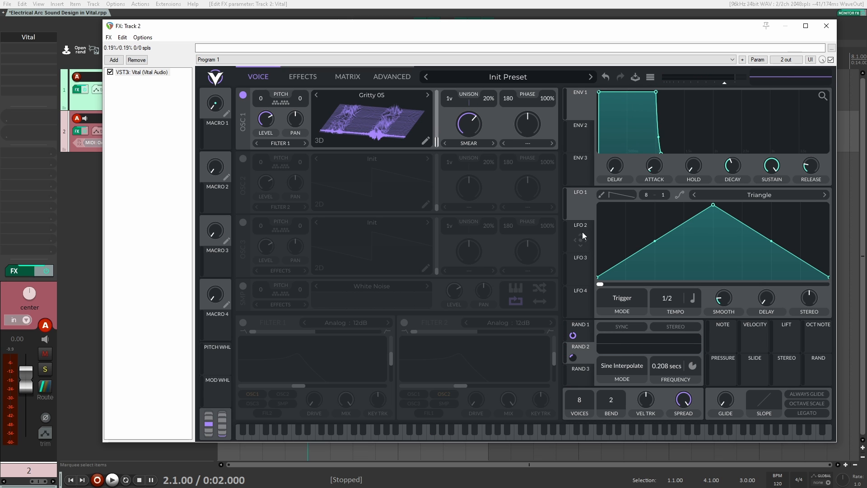
Load the Nervous Groove shape into LFO 2 and assign it to oscillator 1's Smear amount.
left_click(581, 234)
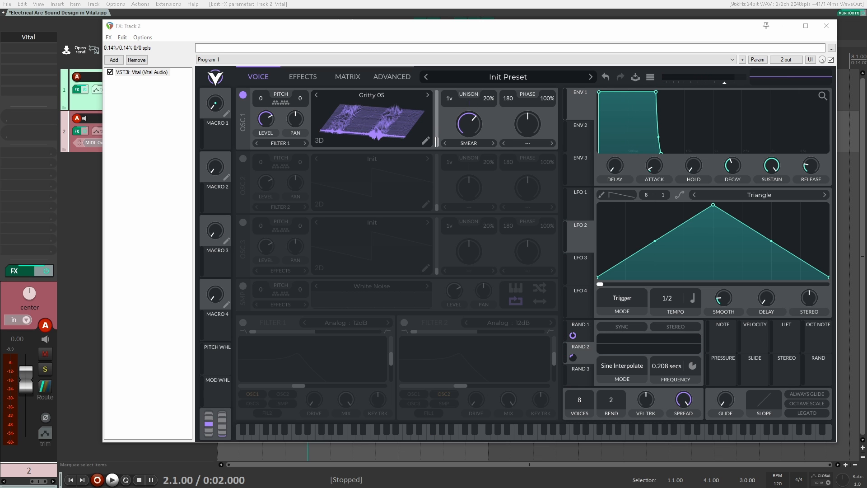
left_click(774, 194)
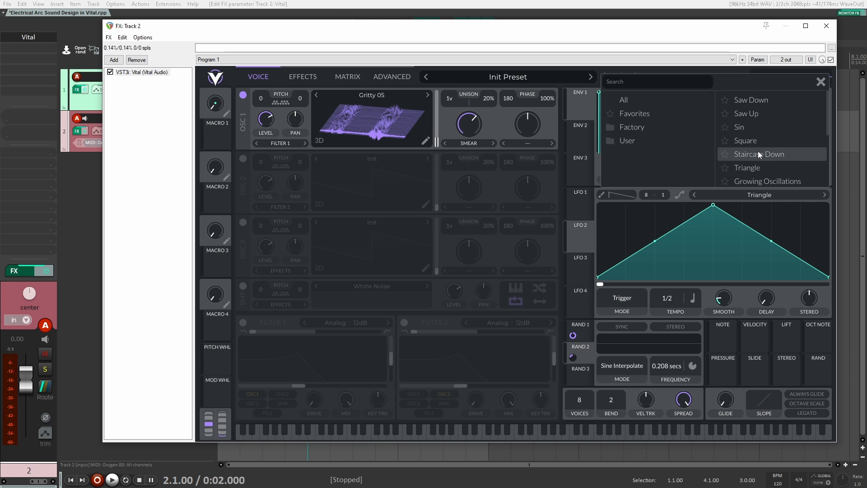
scroll(761, 153, "down", 2)
left_click(763, 163)
left_click(583, 242)
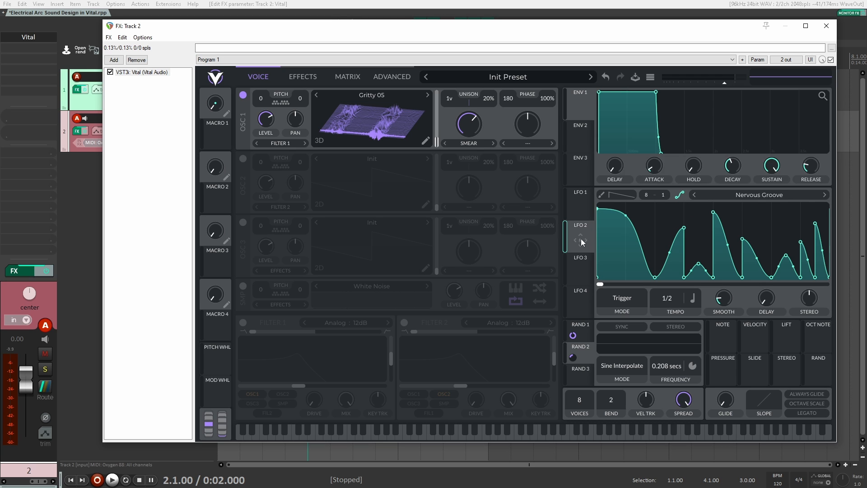
mouse_move(581, 242)
left_mouse_down()
mouse_move(466, 123)
mouse_move(468, 183)
left_mouse_up()
Switch LFO 2's rate to Seconds and set its frequency to 4.461 secs.
left_click(692, 297)
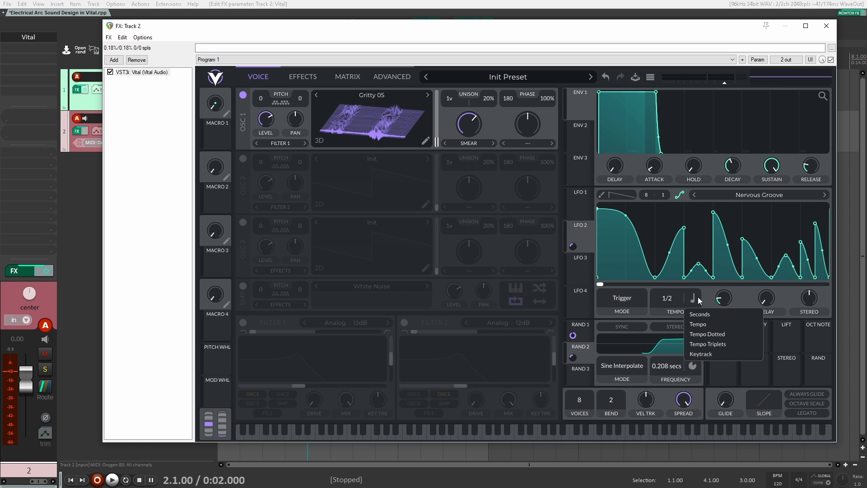
left_click(700, 313)
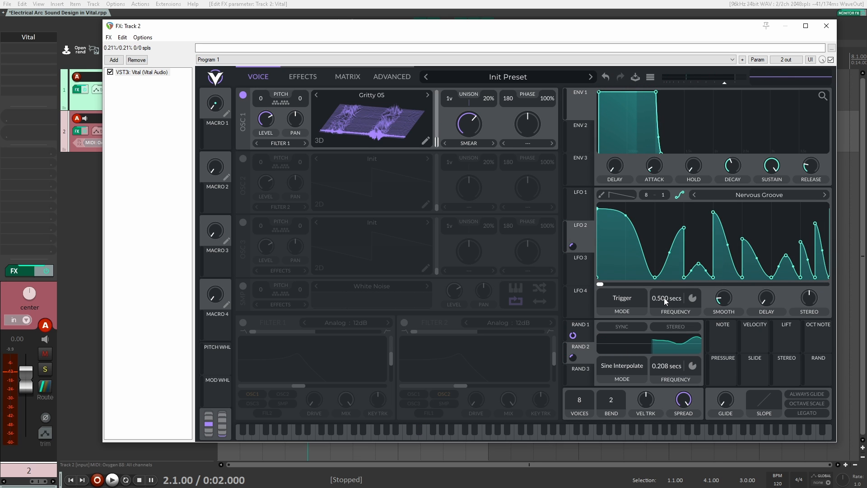
left_click_drag(664, 297, 665, 312)
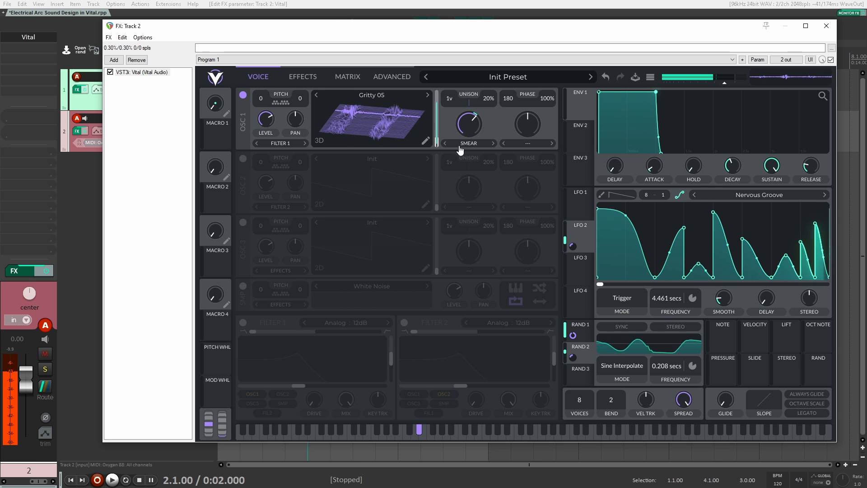
Turn oscillator 1's spectral morph off and restore Smear to compare the sound.
left_click(445, 143)
left_click(444, 143)
left_click(445, 144)
left_click(446, 144)
left_click(446, 144)
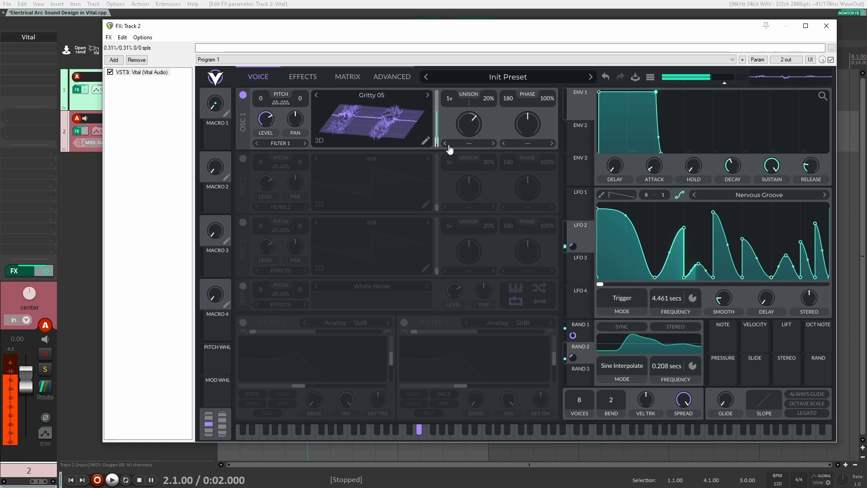
left_click(494, 144)
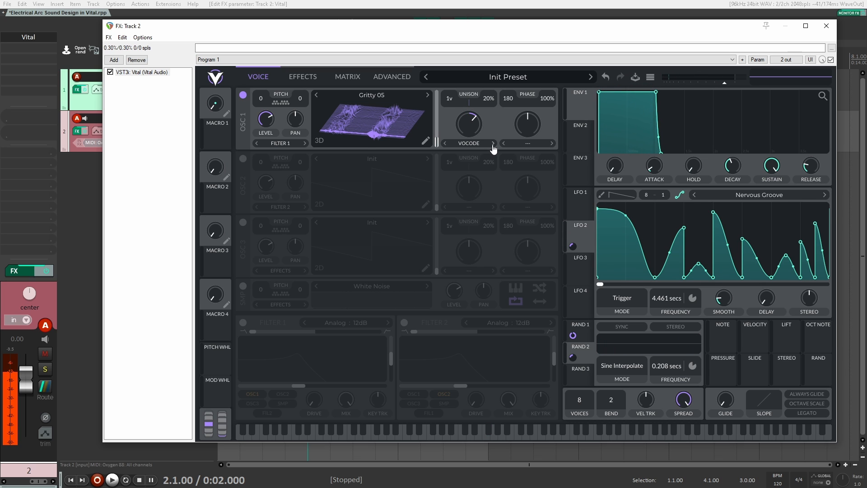
left_click(493, 143)
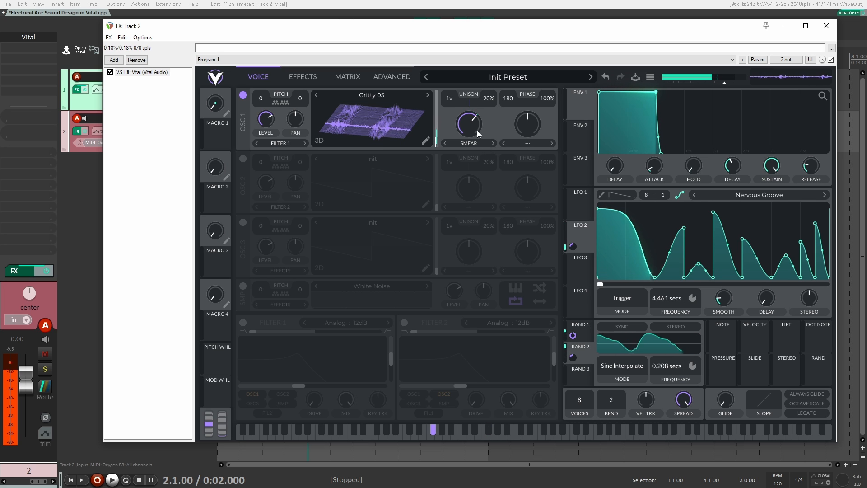
mouse_move(465, 128)
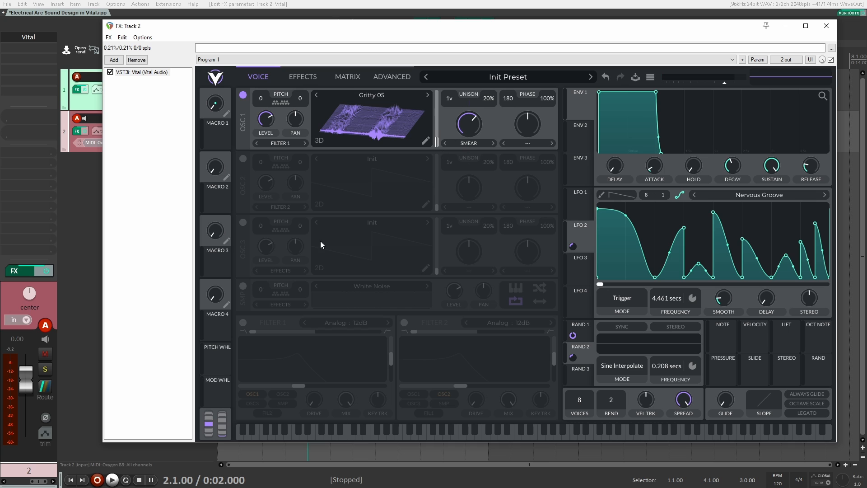
Enable the White Noise sampler and modulate its level with both Random 1 and Random 2.
left_click(243, 286)
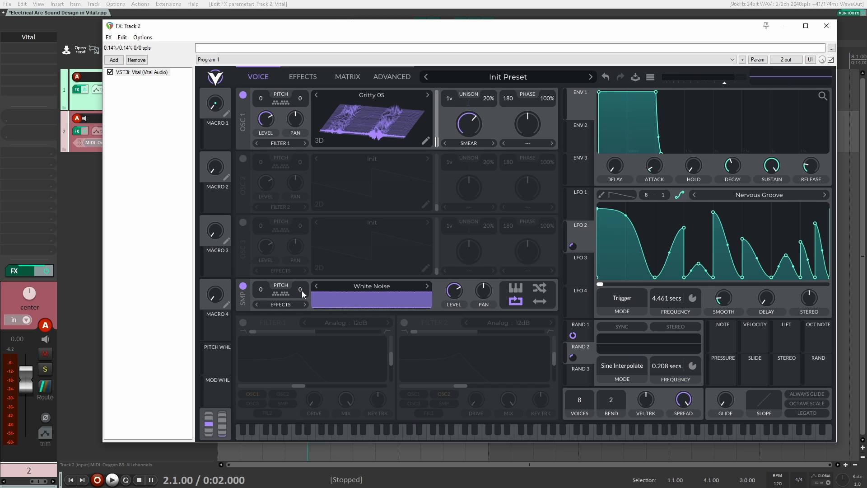
left_click(584, 196)
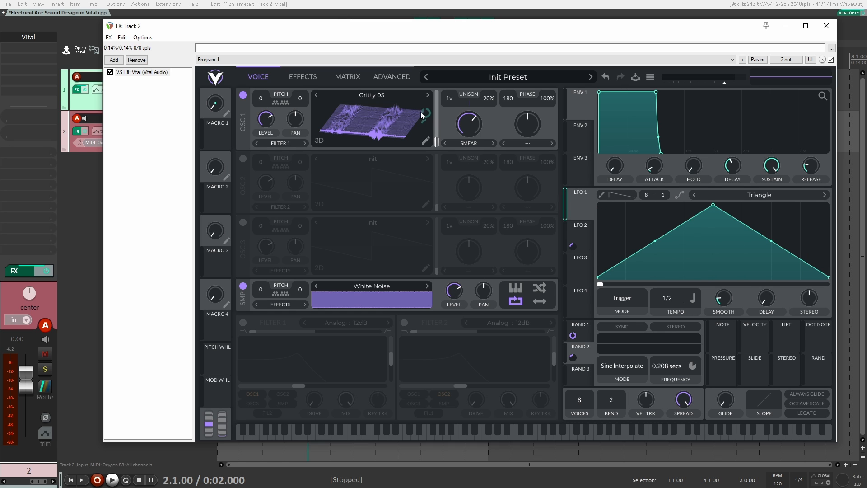
left_click(583, 332)
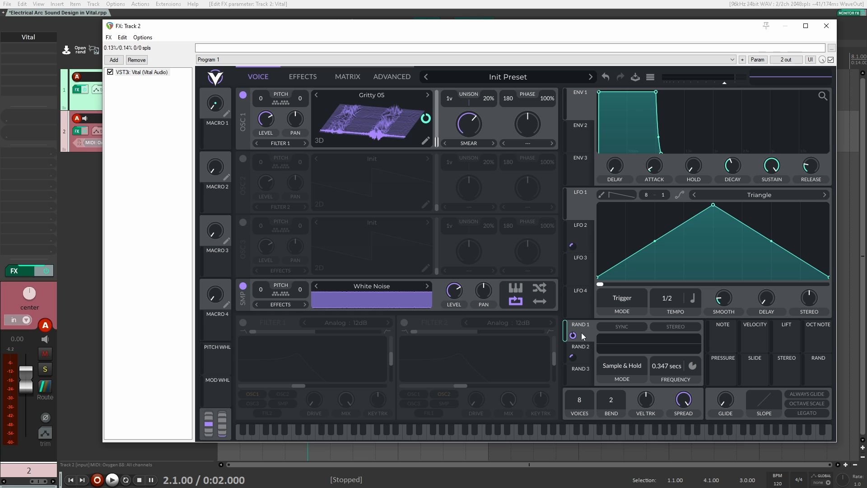
left_click_drag(584, 334, 451, 302)
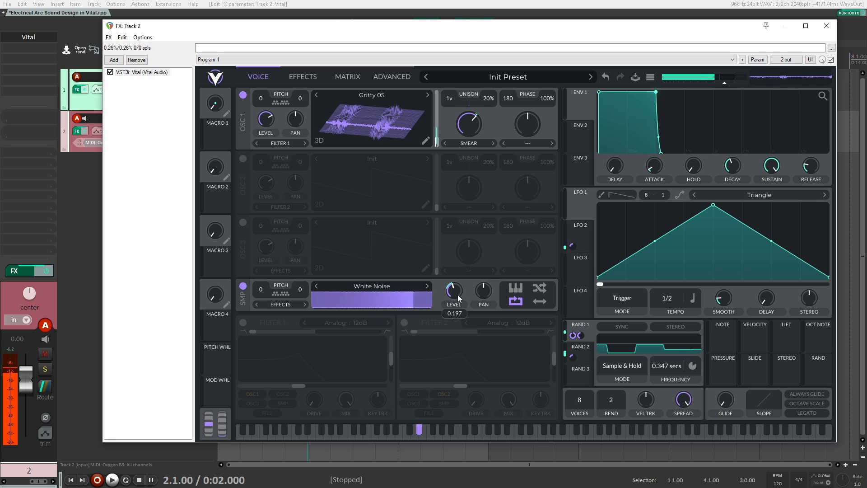
left_click_drag(583, 359, 459, 319)
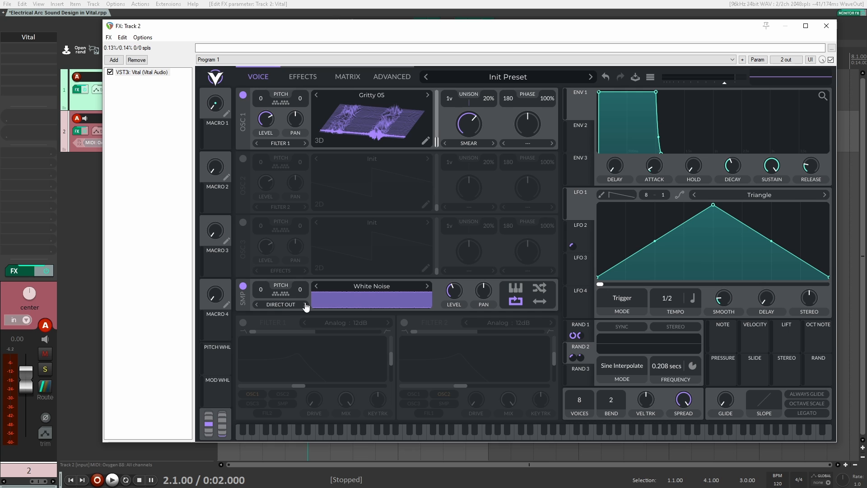
Route oscillator 1 to Effects and turn on Filter 1 for the White Noise sampler.
left_click(281, 143)
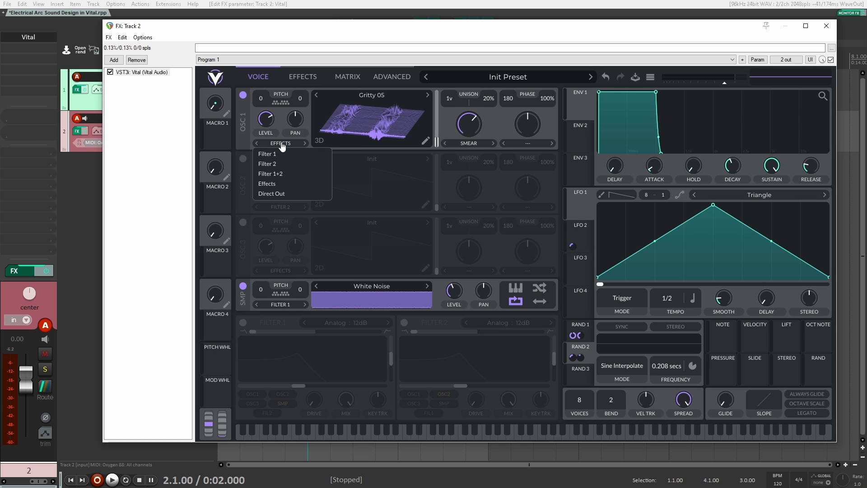
left_click(273, 183)
left_click(243, 323)
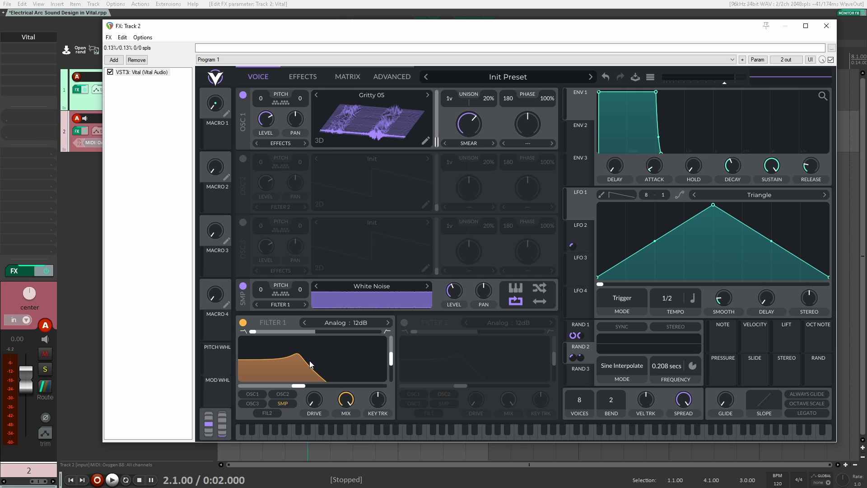
With oscillator 1 temporarily muted, raise Filter 1's cutoff, set its blend to the middle and apply about -46% key tracking.
left_click(243, 95)
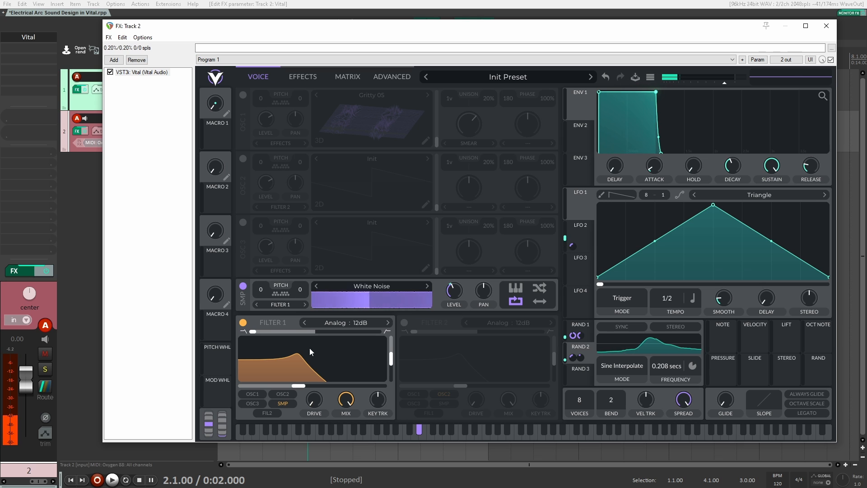
left_click_drag(297, 387, 371, 389)
left_click_drag(251, 334, 315, 334)
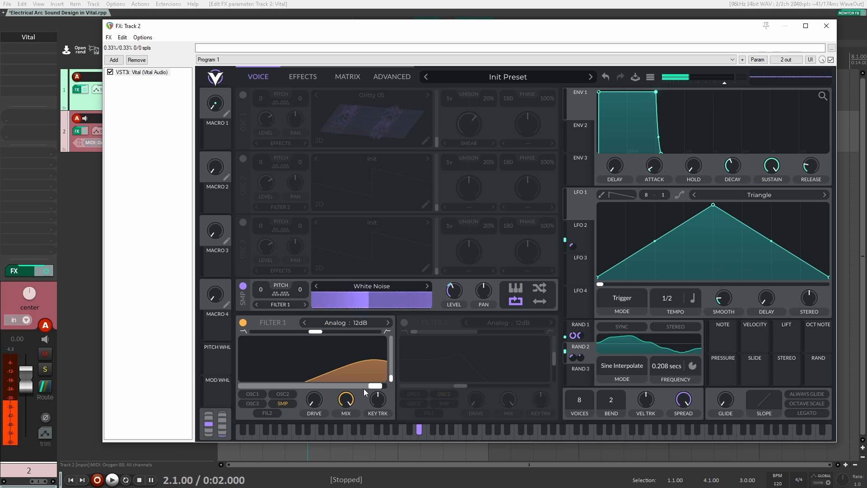
left_click_drag(364, 388, 375, 405)
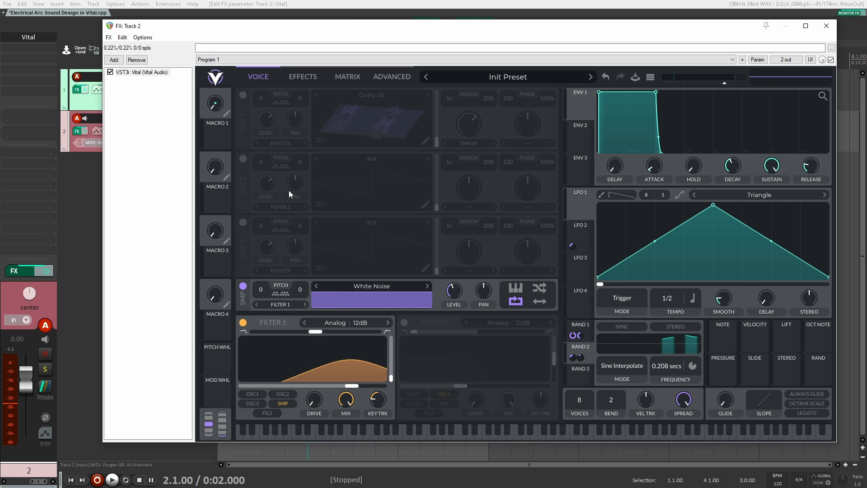
left_click(243, 95)
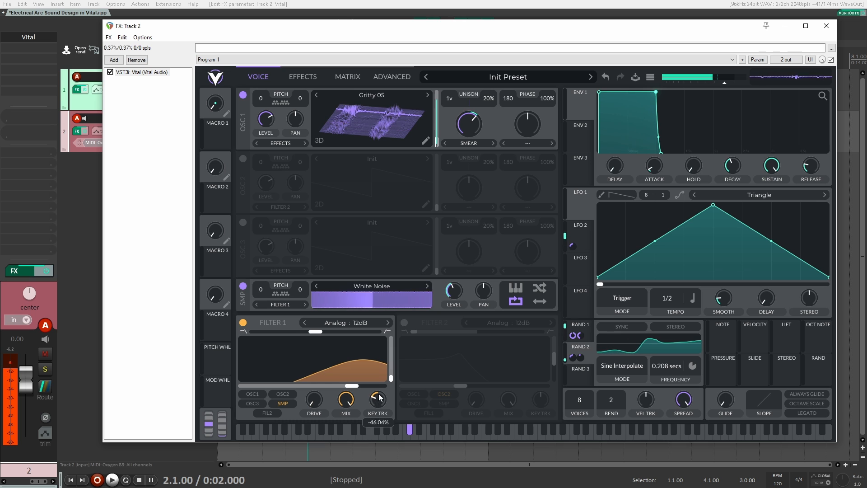
Lower Filter 1's cutoff and fine-tune it, comparing the noise with oscillator 1 off and on.
left_click_drag(348, 391, 374, 411)
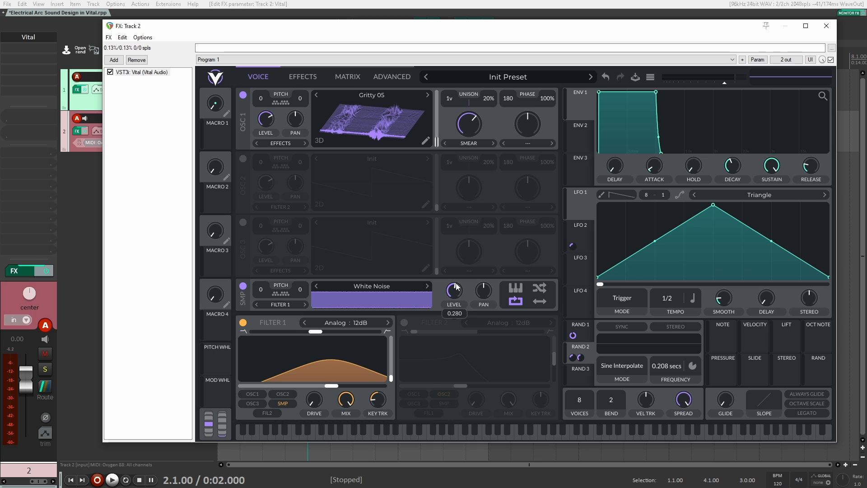
left_click(243, 96)
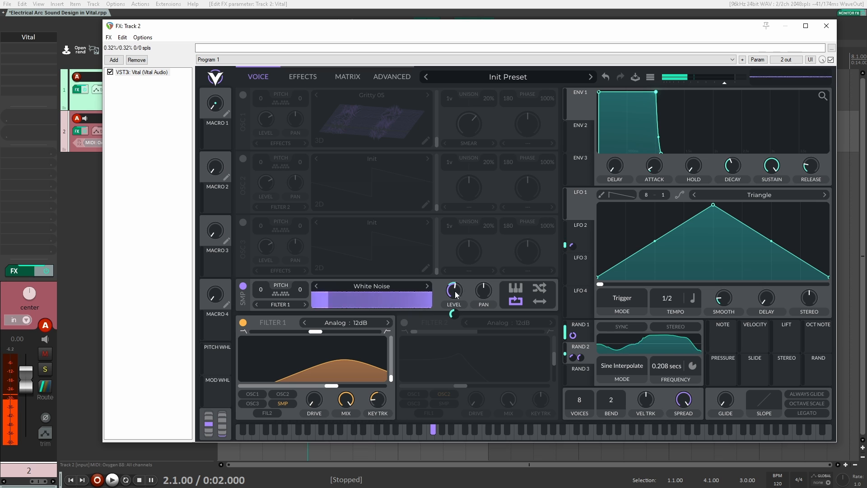
left_click(243, 95)
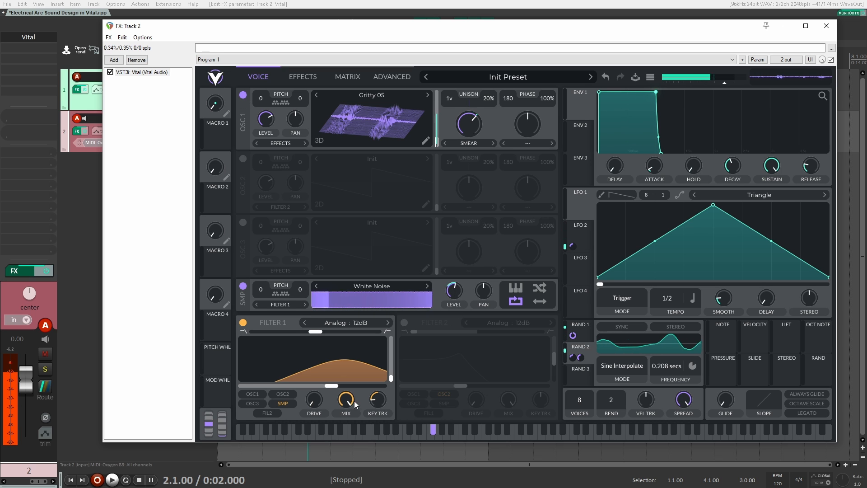
left_click_drag(333, 384, 335, 384)
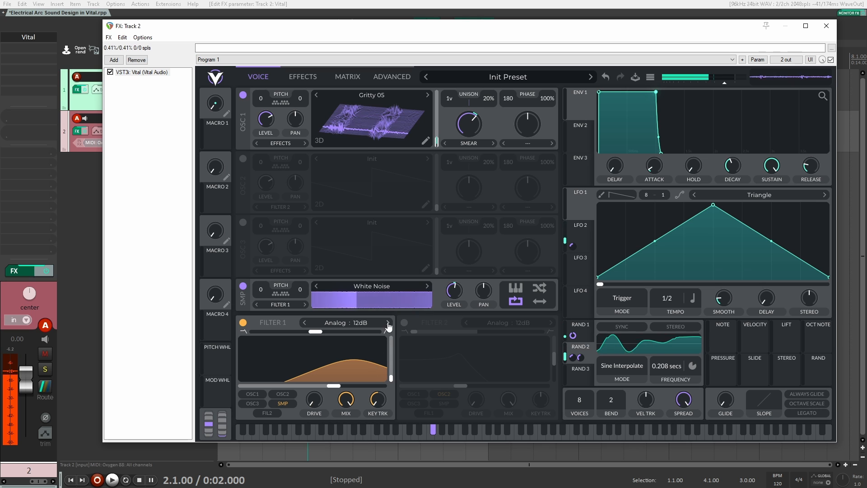
mouse_move(315, 331)
left_mouse_down()
mouse_move(286, 334)
mouse_move(341, 334)
mouse_move(306, 334)
mouse_move(316, 335)
left_mouse_up()
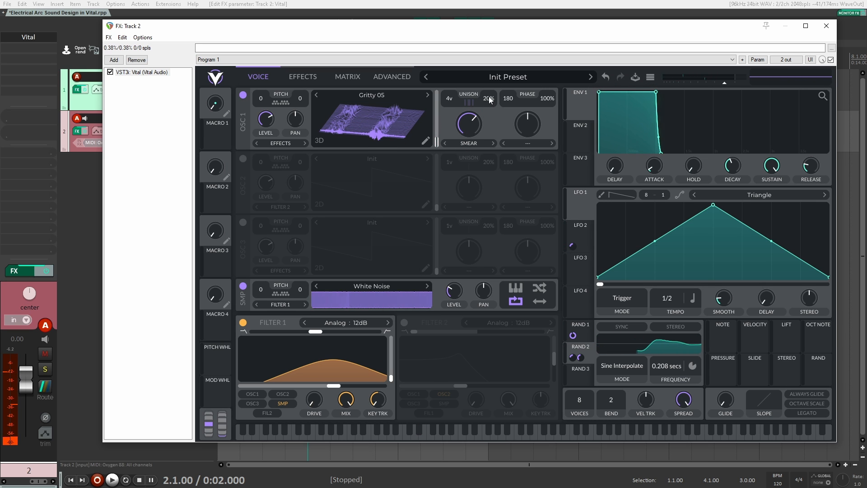
Set oscillator 1's unison detune to 0% and modulate it with LFO 3 using the Split Gate shape.
left_click_drag(489, 96, 496, 147)
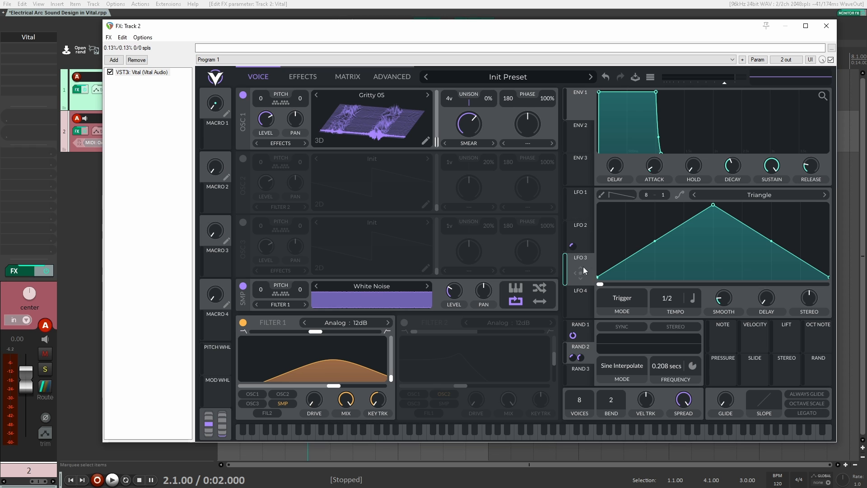
left_click(764, 192)
scroll(771, 135, "down", 5)
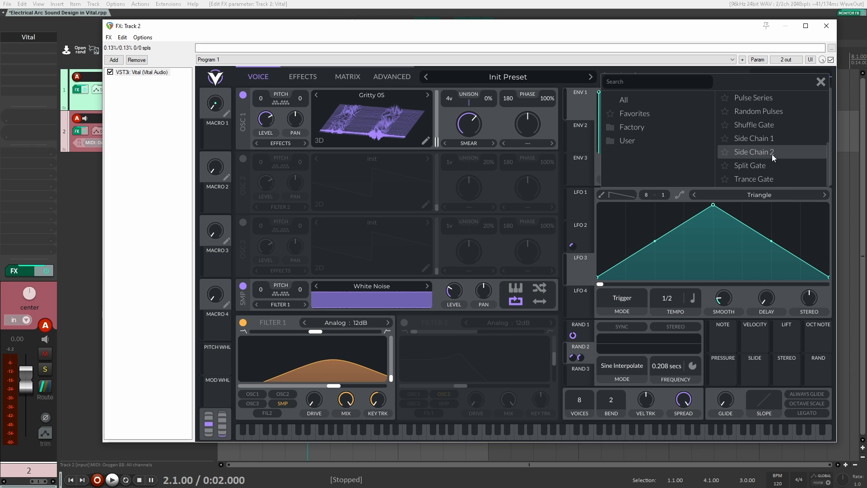
left_click(768, 165)
left_click_drag(581, 272, 493, 101)
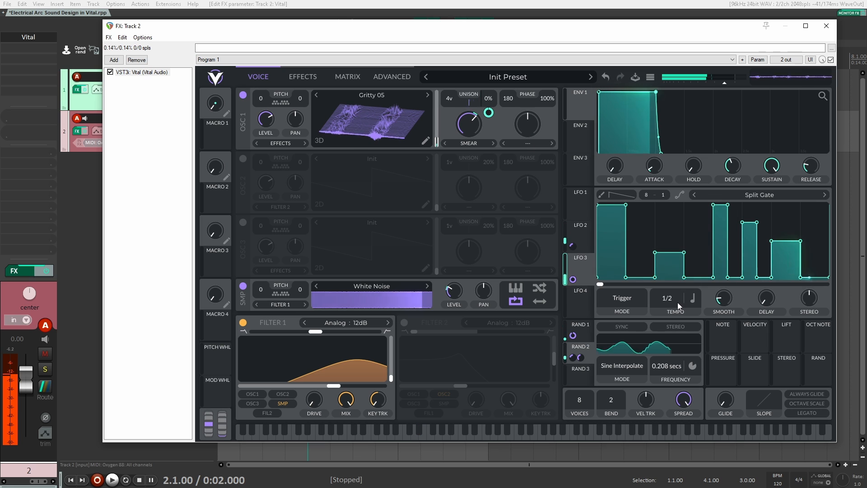
Switch LFO 3's rate to Seconds at 0.500 secs and assign Random 3 to its frequency.
left_click(692, 298)
left_click(688, 313)
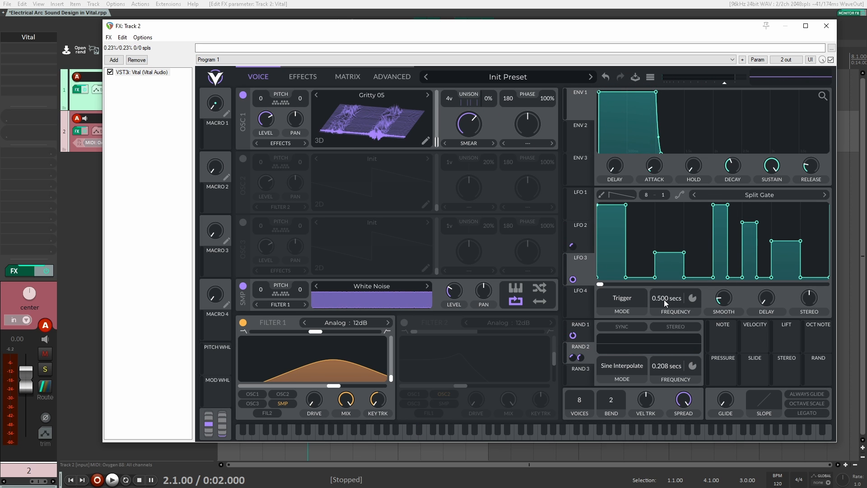
mouse_move(663, 300)
left_mouse_down()
mouse_move(668, 318)
mouse_move(666, 295)
left_mouse_up()
double_click(661, 298)
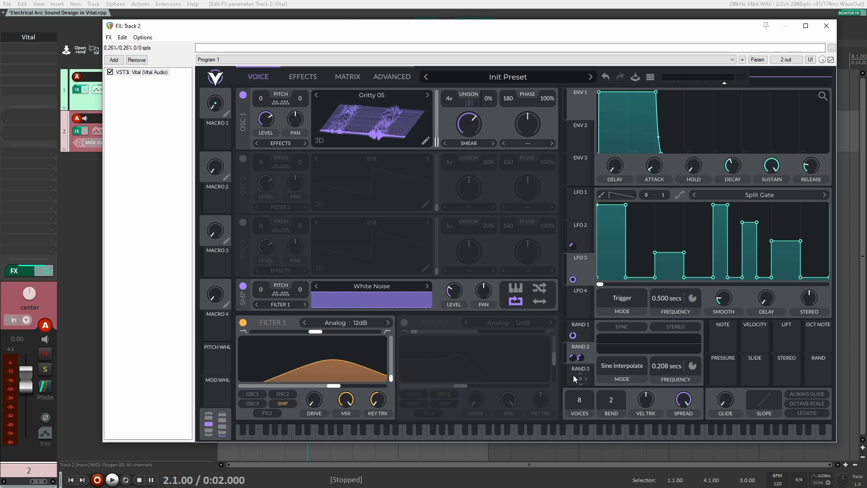
left_click_drag(586, 380, 682, 299)
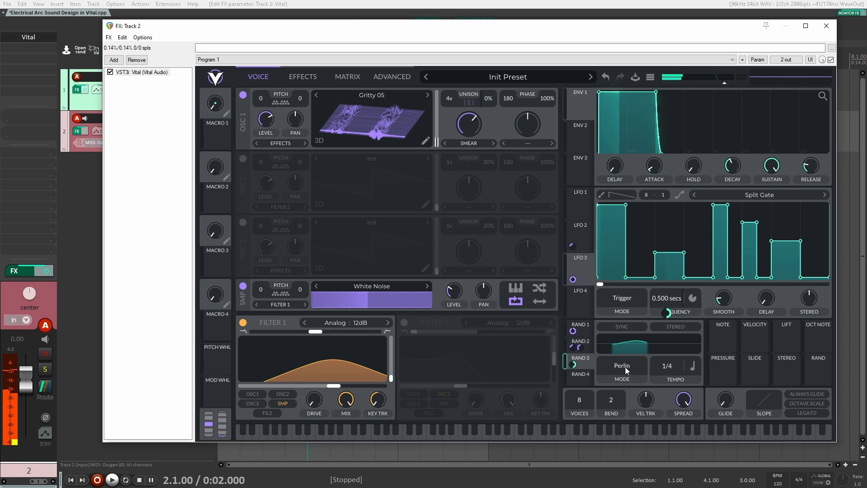
Set Random 3 to Sine Interpolate mode with its rate in Seconds at 1.037 secs.
left_click(626, 368)
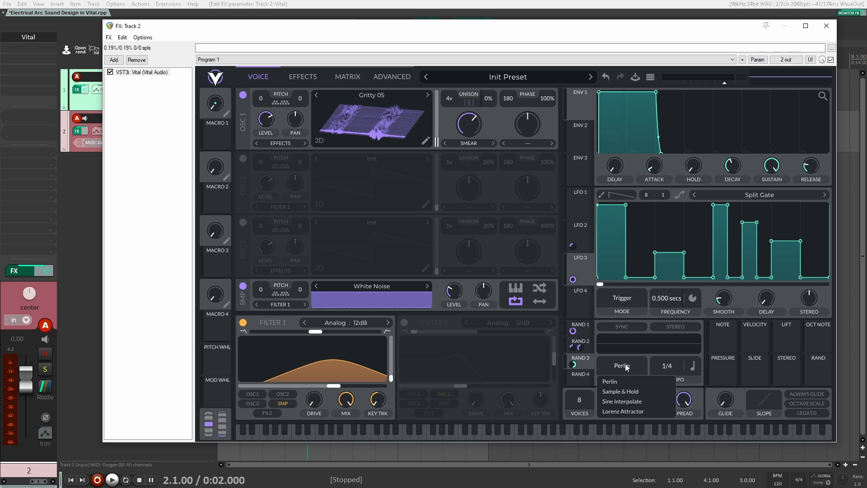
left_click(692, 365)
left_click(706, 382)
left_click_drag(668, 374, 669, 384)
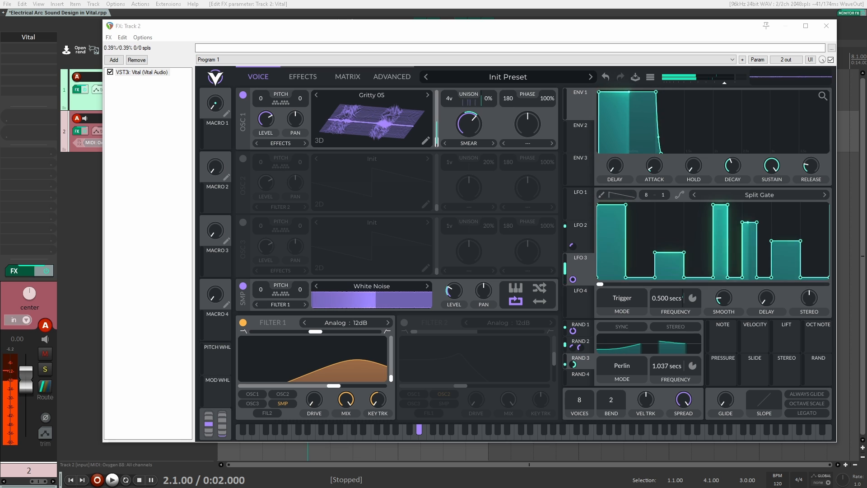
left_click(613, 365)
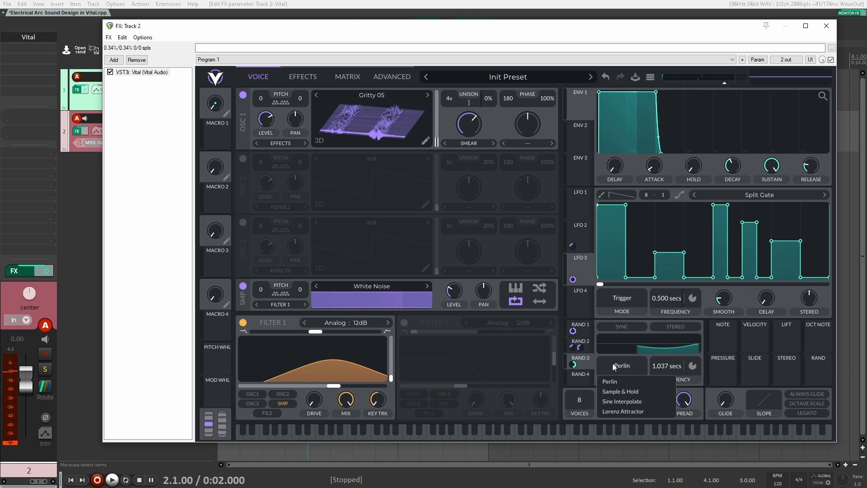
left_click(636, 400)
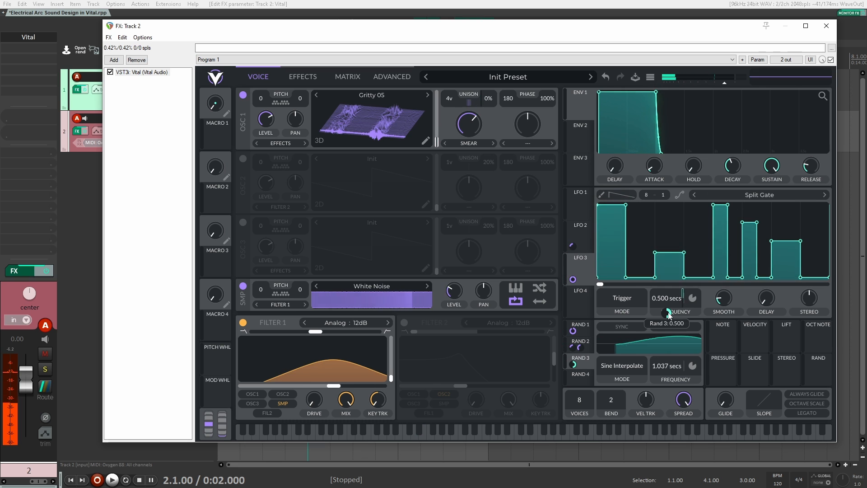
Set Random 3's frequency to 0.537 secs and its modulation amount on LFO 3's frequency to about -0.45.
left_click_drag(667, 313, 667, 352)
left_click_drag(666, 313, 666, 325)
left_click_drag(664, 361, 665, 356)
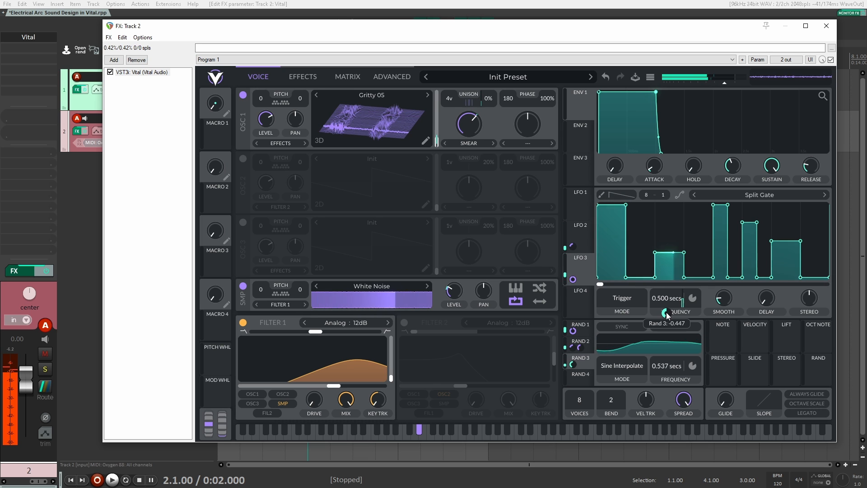
left_click_drag(665, 313, 666, 311)
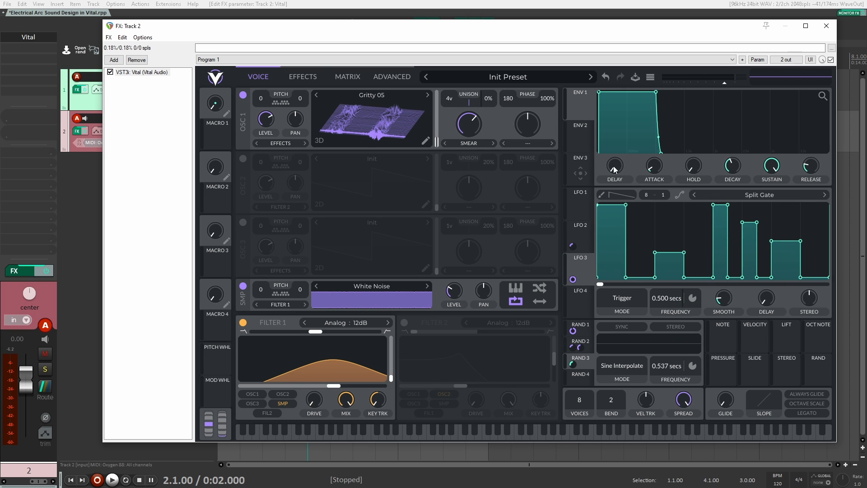
Enable the Compressor and Filter effects and set the filter type to Comb: Low High Comb.
left_click(311, 76)
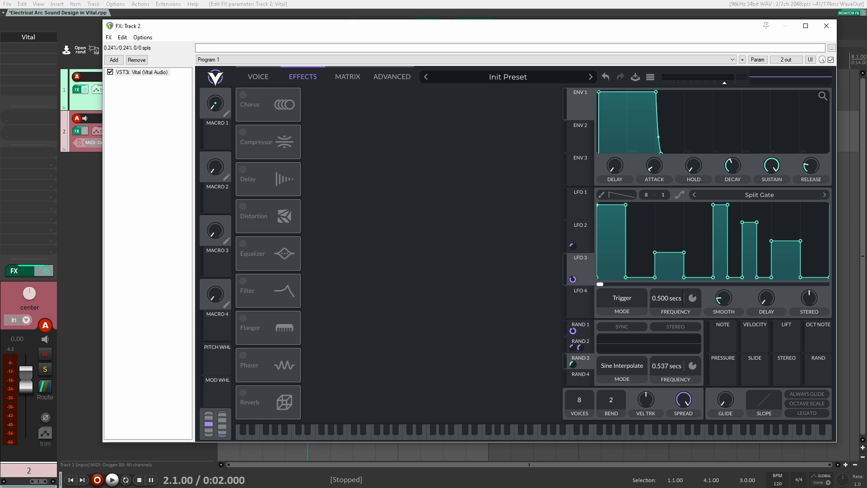
left_click(244, 132)
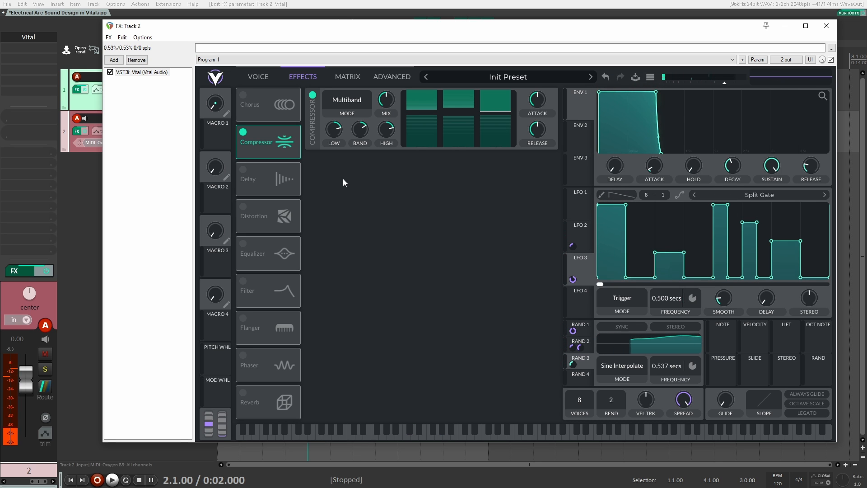
left_click(244, 281)
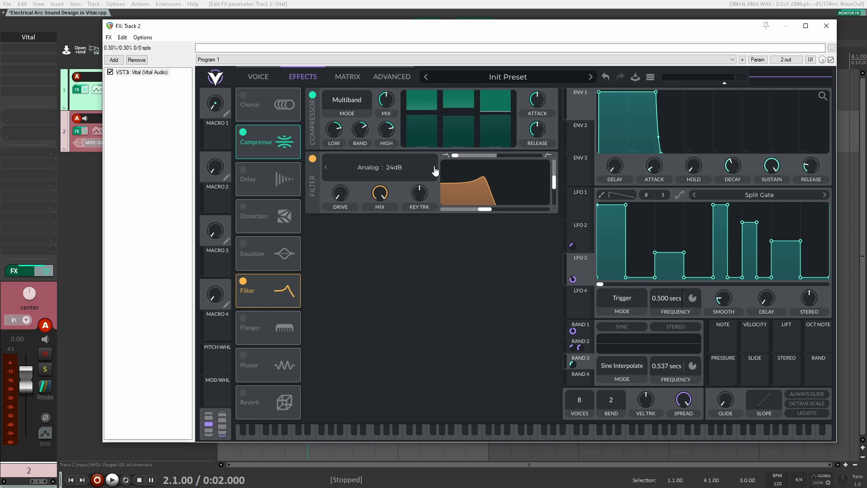
left_click(368, 161)
left_click(307, 271)
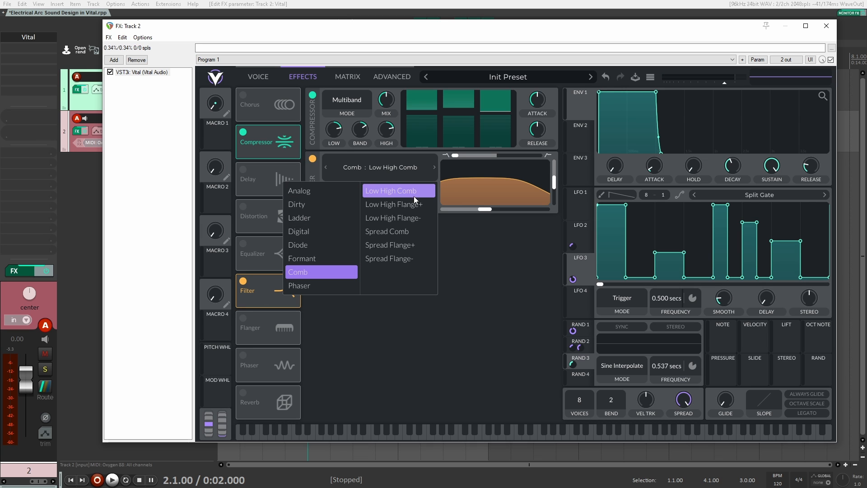
left_click(491, 180)
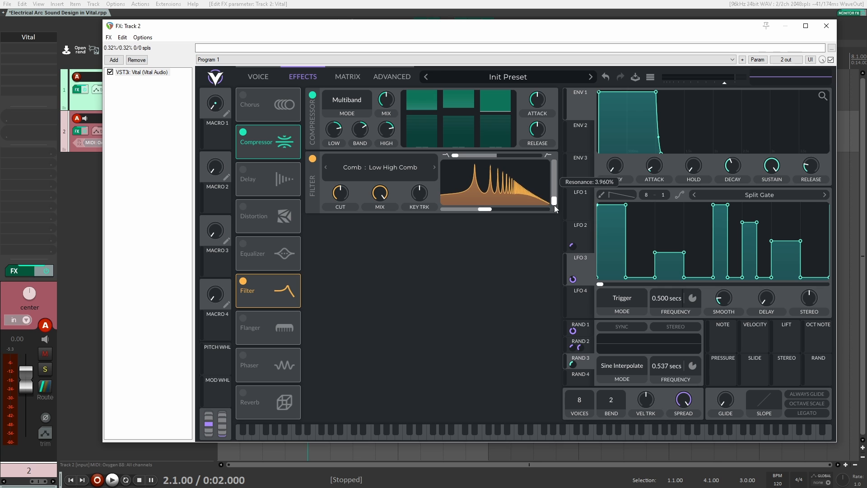
Fine-tune the comb filter's low resonance and set its cutoff to 1.053 semitones.
left_click_drag(554, 205, 554, 201)
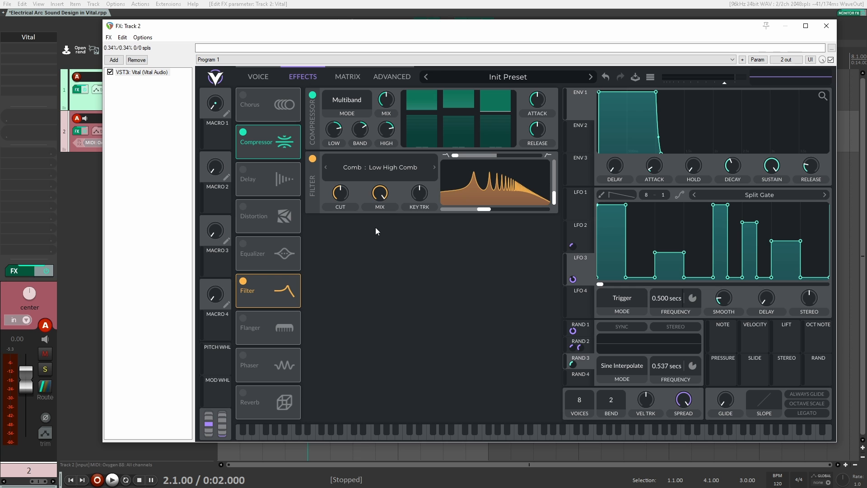
left_click_drag(485, 213, 480, 211)
left_click_drag(479, 212, 481, 212)
left_click_drag(378, 195, 367, 152)
left_click_drag(477, 209, 487, 212)
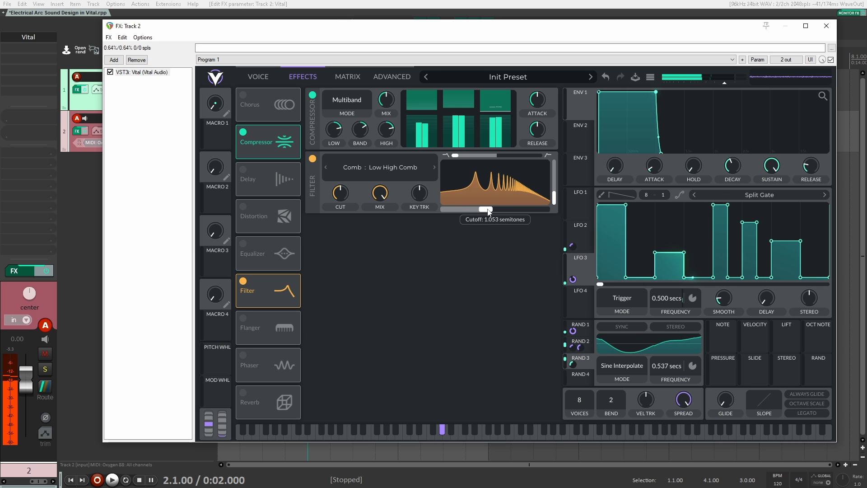
Reduce the comb filter's mix to zero and modulate it with Random 4 in Sine Interpolate mode at 0.259 secs.
left_click_drag(380, 193, 362, 256)
left_click(590, 376)
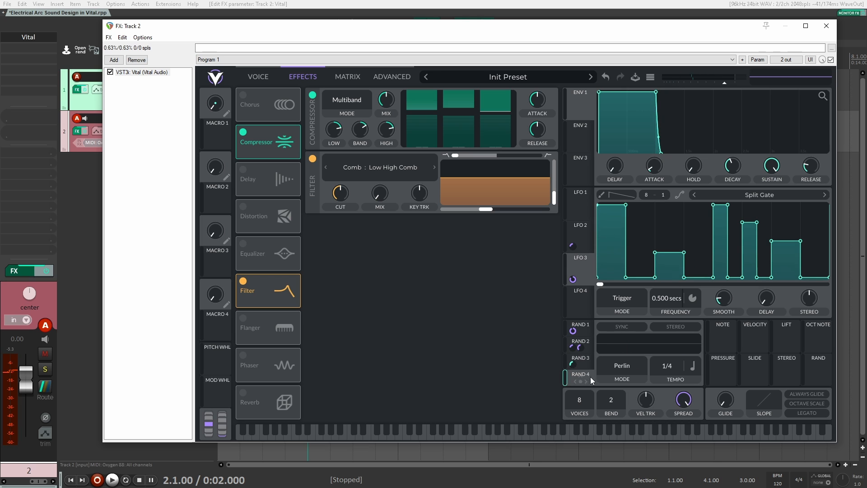
left_click(625, 364)
left_click(647, 400)
left_click(692, 367)
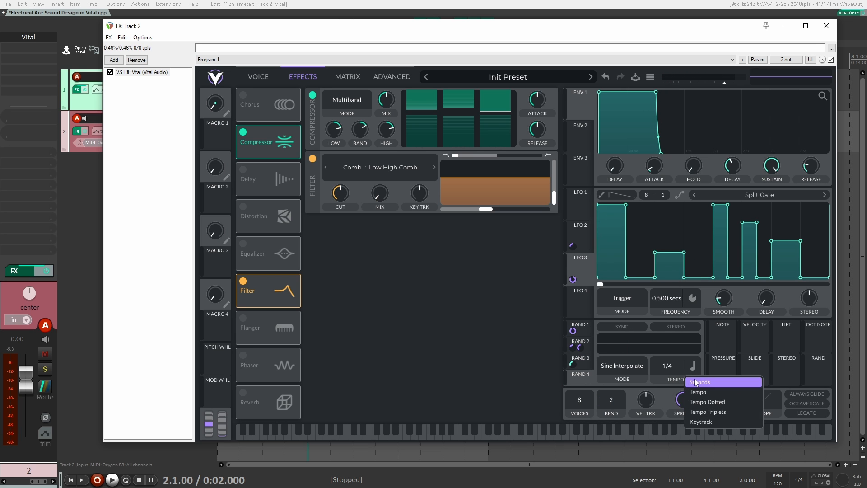
left_click(691, 382)
left_click_drag(579, 377, 379, 216)
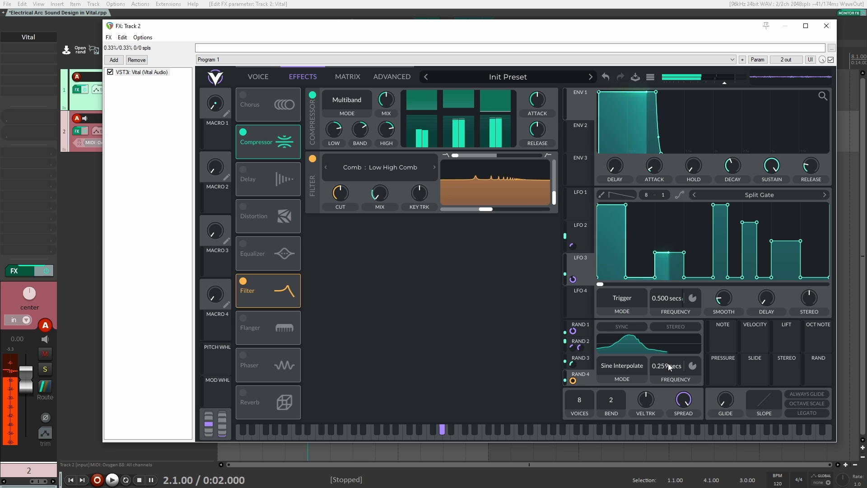
scroll(667, 363, "down", 3)
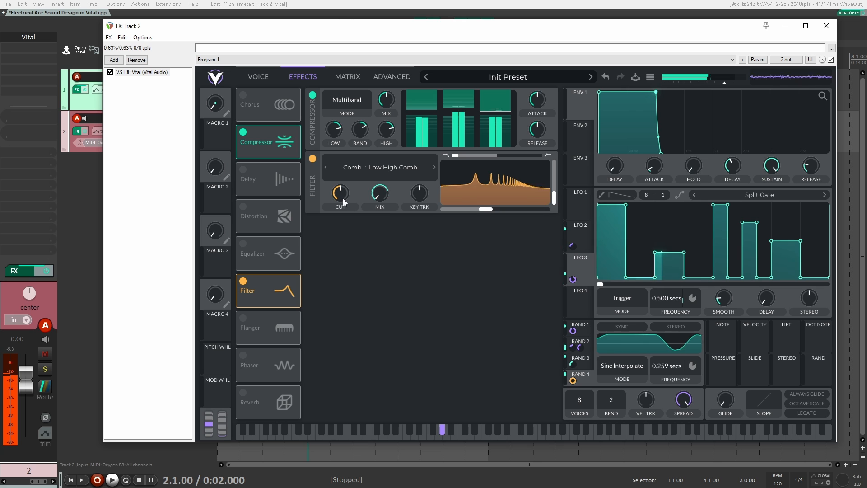
Lower the comb filter's Cut to 8.295 semitones.
left_click_drag(343, 198, 333, 218)
mouse_move(343, 196)
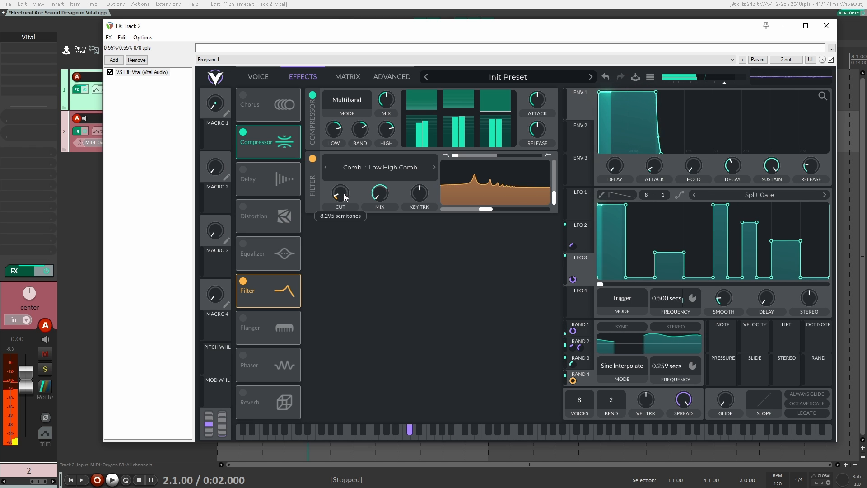
Add MFreqShifter after Vital on track 2 and set its frequency shift to about -41 Hz.
left_click(258, 77)
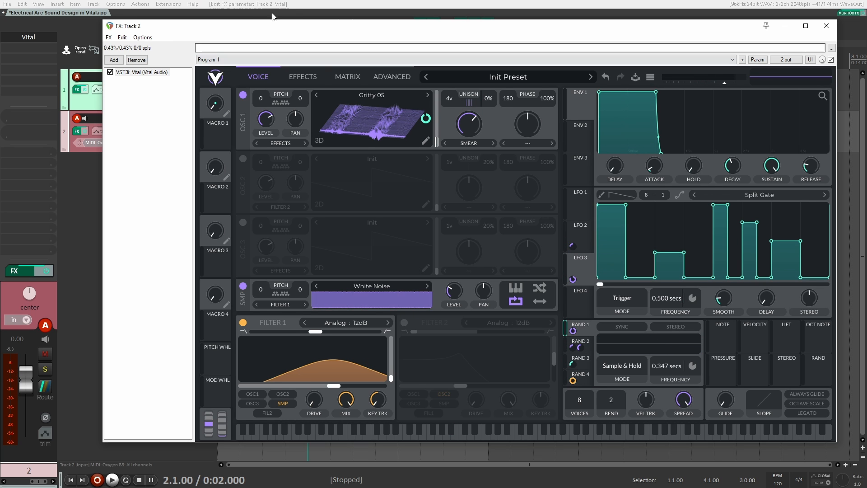
left_click_drag(273, 26, 318, 26)
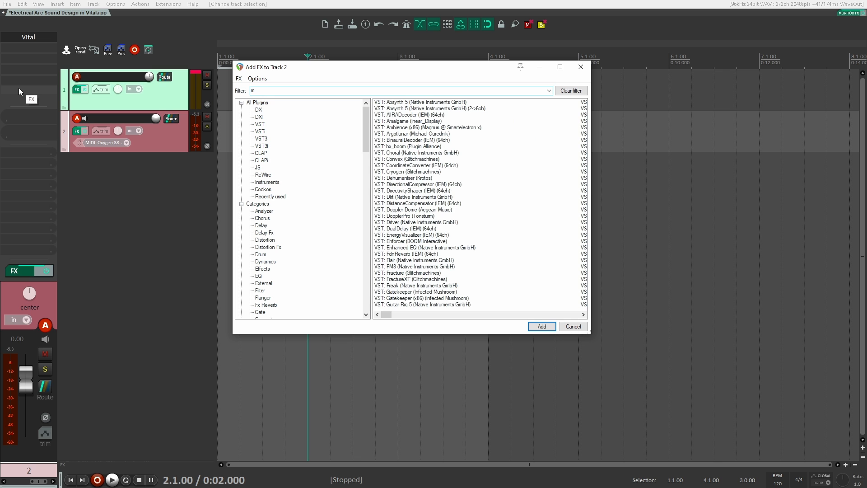
key("Return")
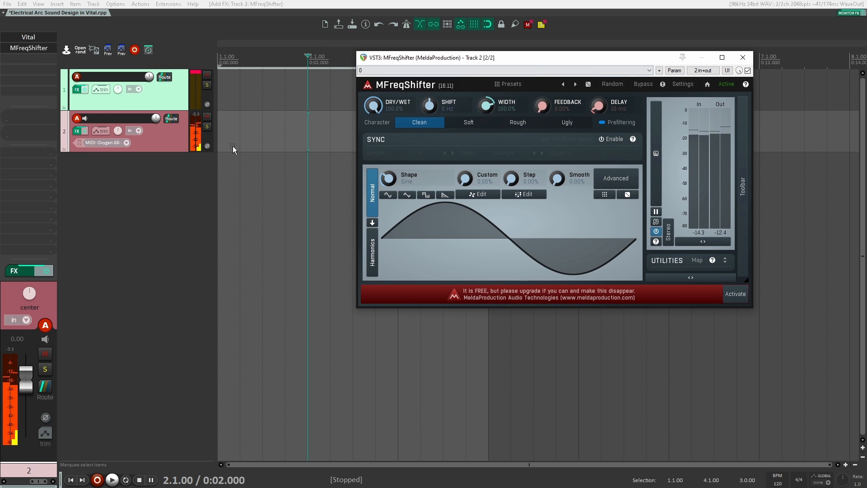
left_click_drag(429, 105, 429, 115)
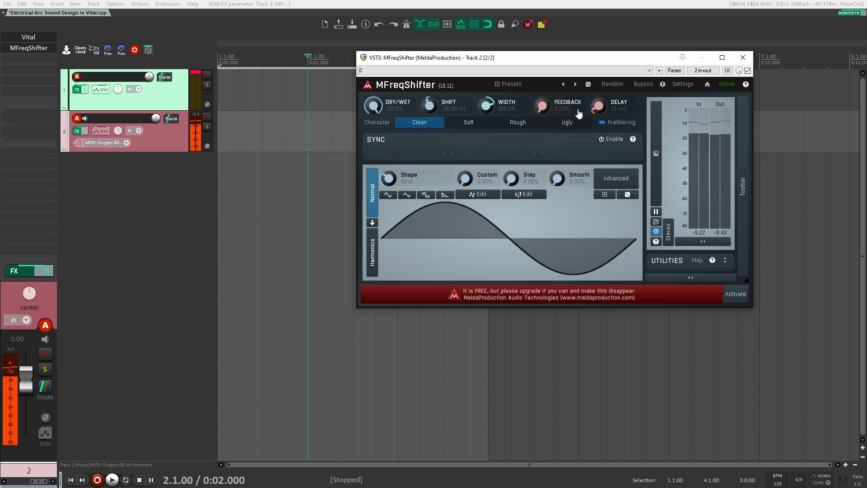
Compare the sound with MFreqShifter bypassed and re-enabled, and close the plugin window.
left_click(748, 71)
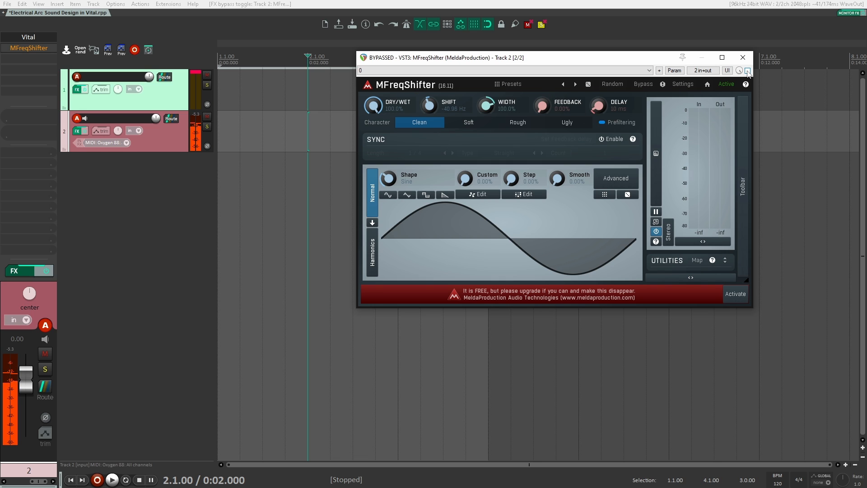
left_click(748, 71)
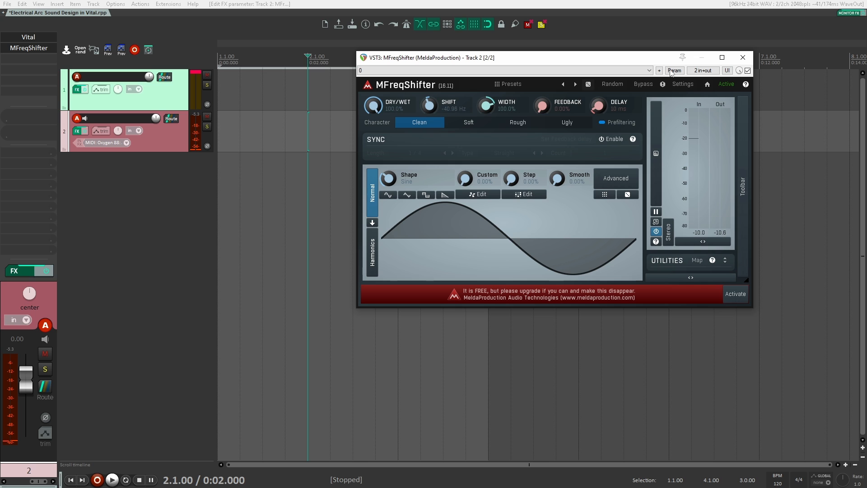
left_click(742, 58)
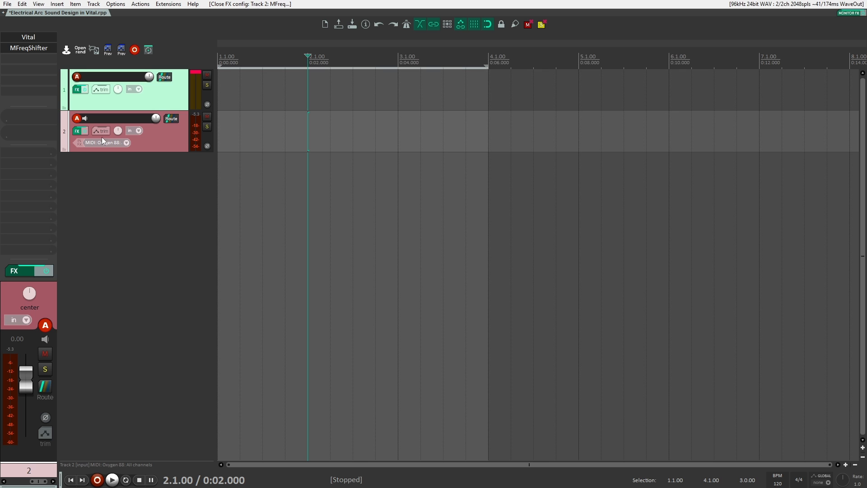
Add the VST3 version of OTT after MFreqShifter on track 2.
double_click(23, 58)
type("ott")
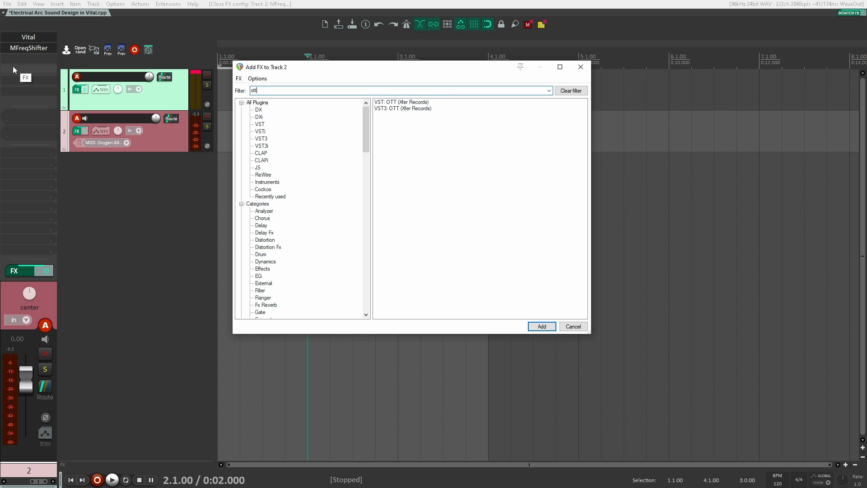
key("Down")
key("Return")
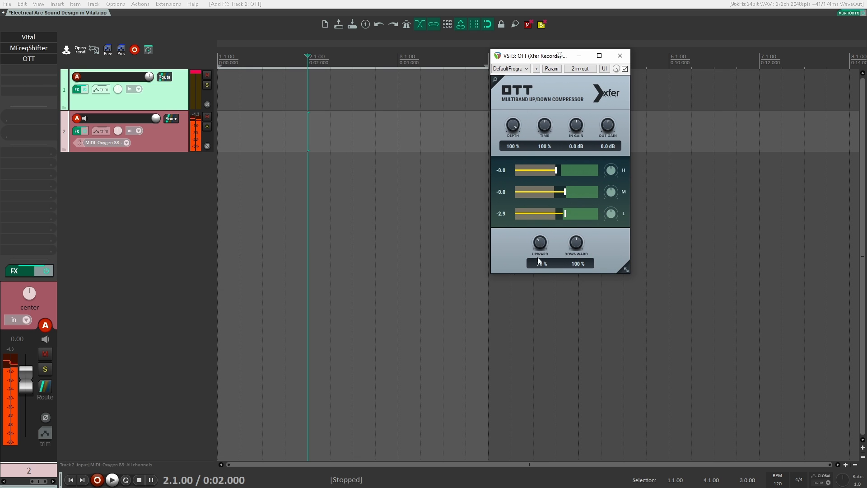
Remove OTT's downward compression and set its upward compression to 97%, auditioning it at 0% for comparison.
left_click_drag(534, 299, 517, 214)
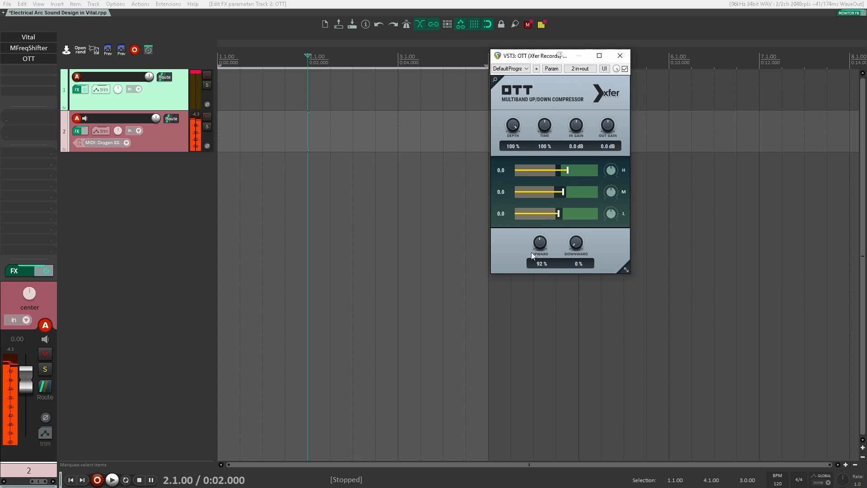
left_click_drag(531, 252, 529, 294)
left_click_drag(525, 252, 536, 277)
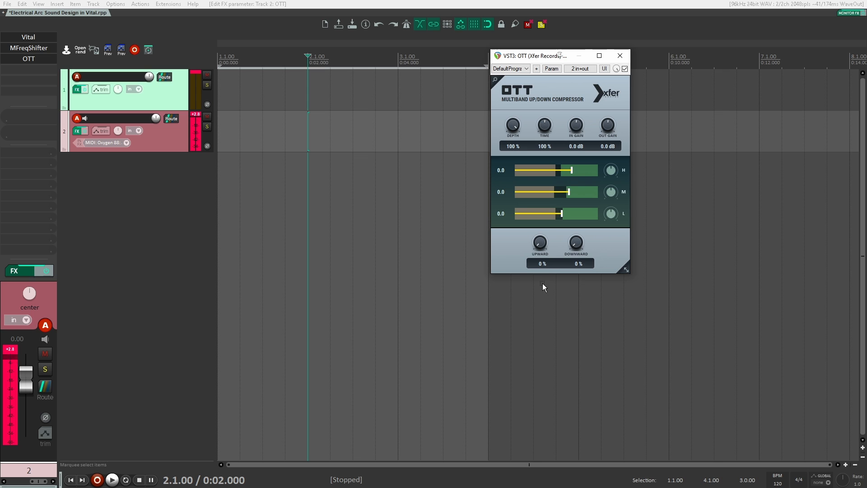
left_click_drag(546, 243, 540, 200)
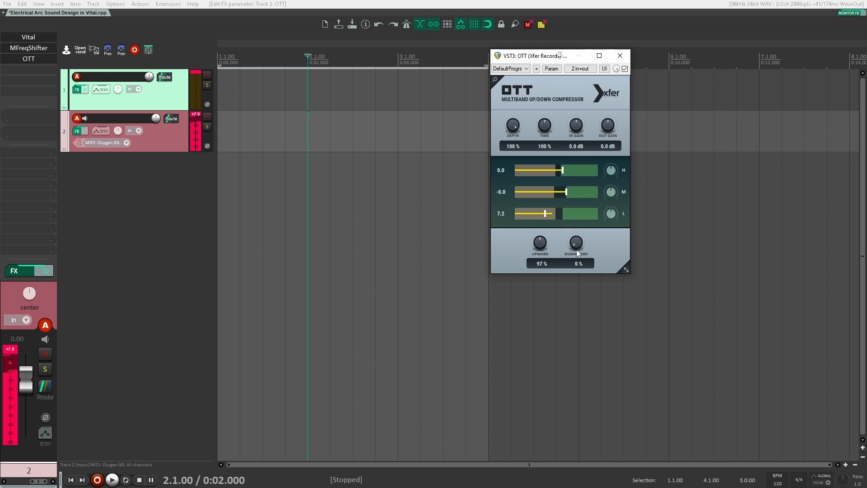
Lower OTT's output gain to -5.7 dB and set upward compression to 107% with downward compression at 0%.
left_click_drag(512, 125, 516, 165)
left_click_drag(606, 137, 607, 134)
left_click_drag(540, 243, 535, 300)
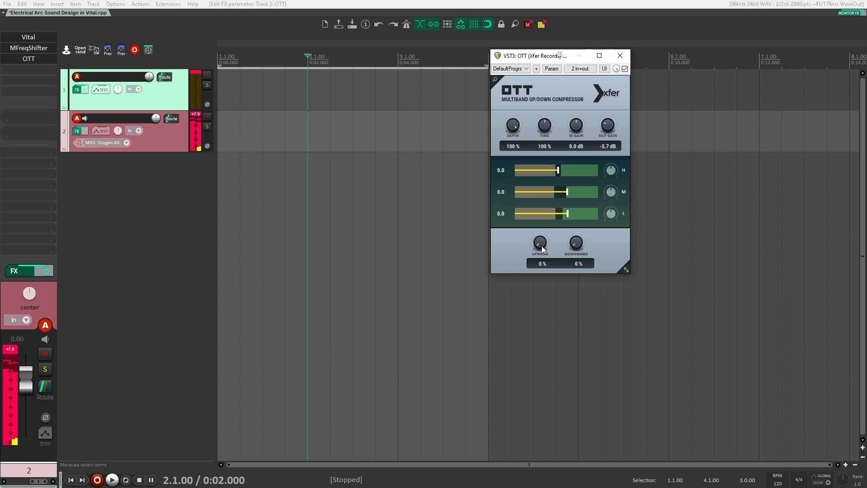
left_click_drag(541, 246, 540, 196)
left_click_drag(575, 241, 566, 315)
left_click_drag(576, 242, 578, 266)
Add Basslane after OTT on track 2 and check the effect chain on track 1.
left_click(33, 78)
type("basslane")
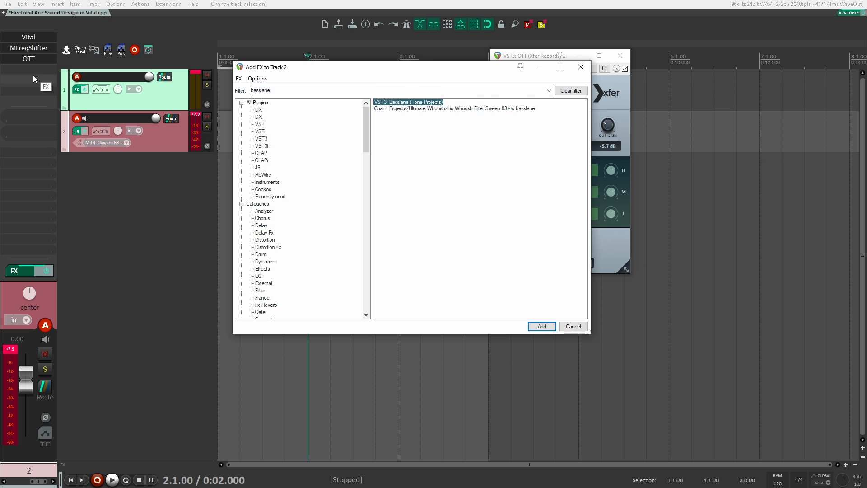
key("Return")
left_click_drag(135, 37, 289, 143)
left_click(151, 104)
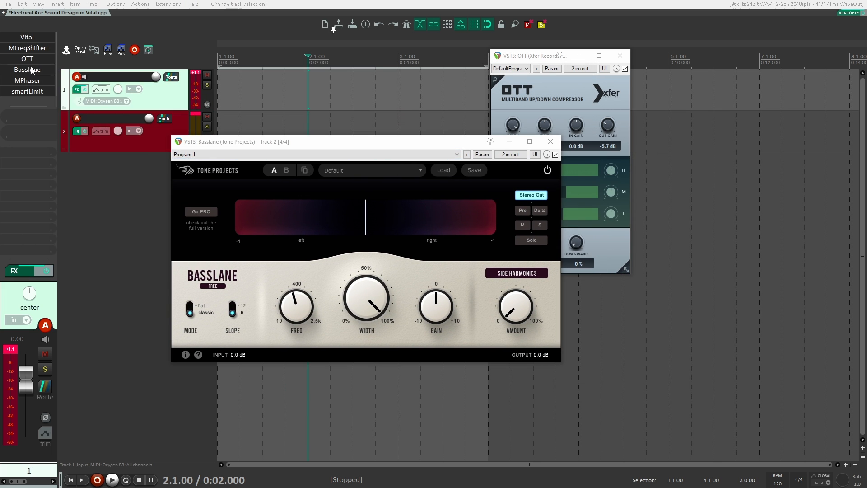
Raise Basslane's frequency to the 2.5k maximum and its side harmonics amount to 100%.
left_click_drag(358, 146, 286, 63)
mouse_move(209, 220)
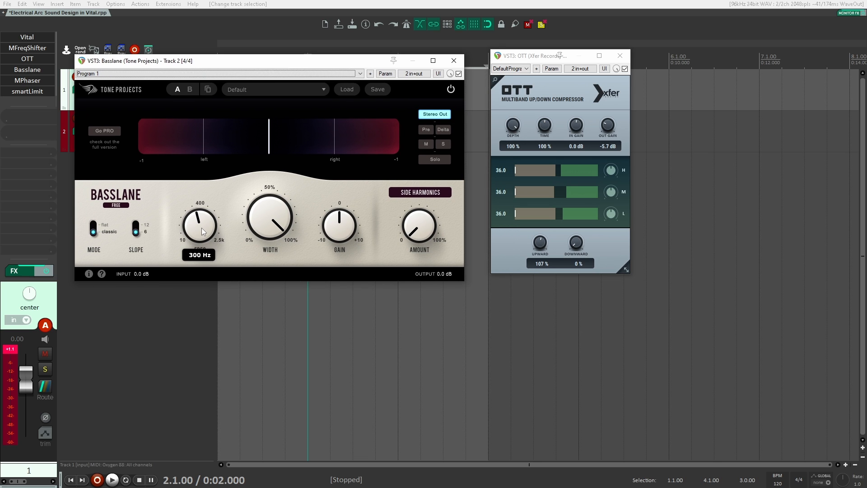
left_click_drag(203, 232, 201, 219)
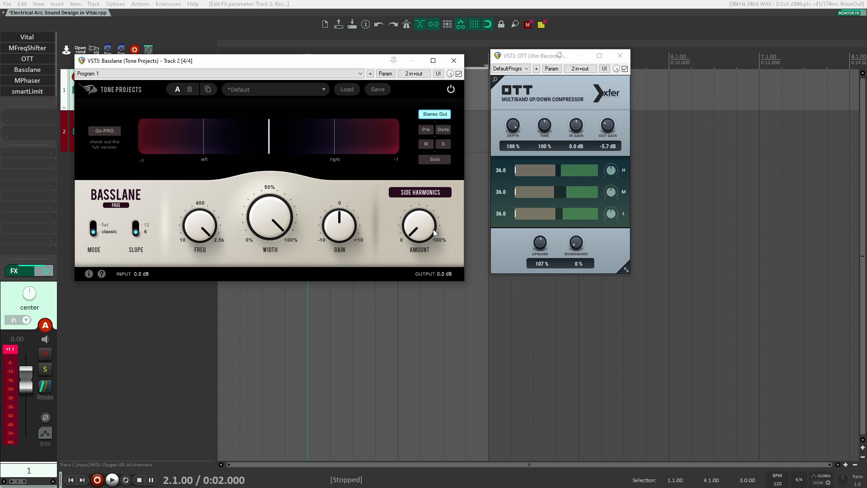
left_click_drag(413, 224, 483, 6)
Narrow Basslane's stereo width from full to slightly above 50%.
left_click_drag(363, 96, 301, 88)
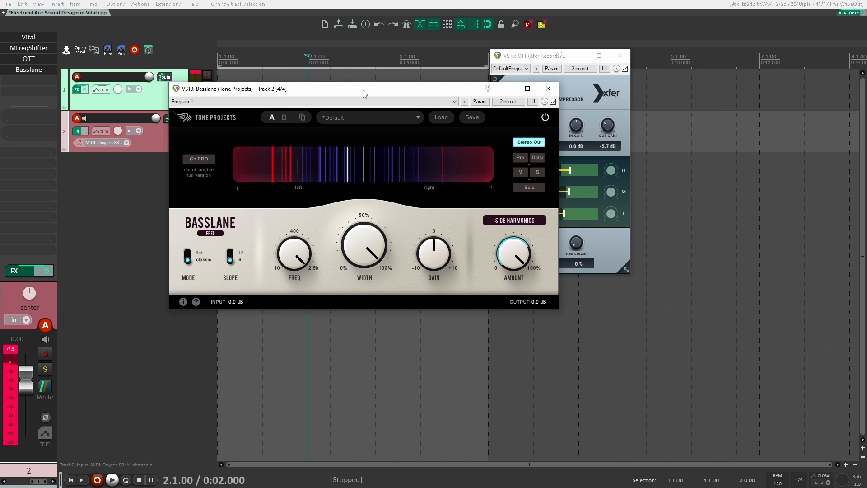
left_click_drag(363, 90, 339, 88)
mouse_move(347, 234)
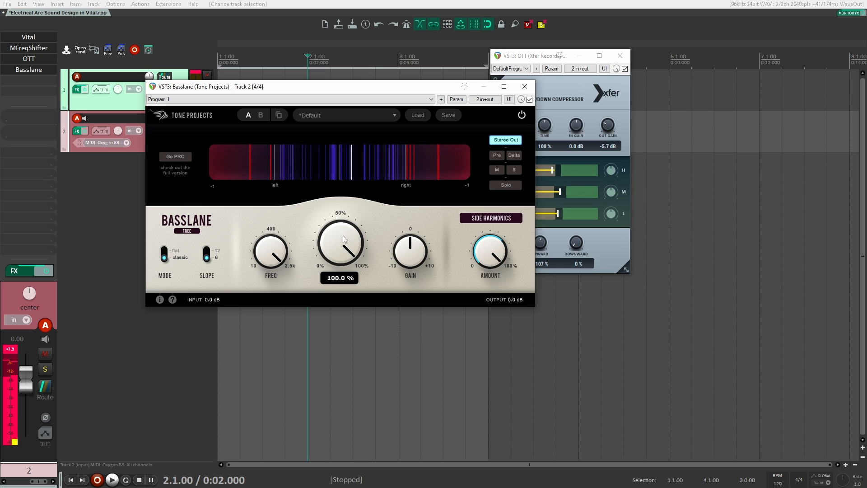
left_click_drag(340, 234, 330, 322)
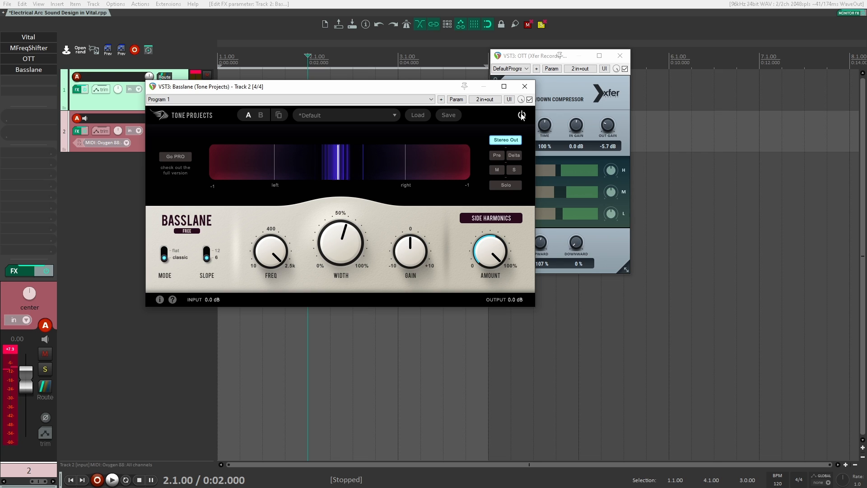
mouse_move(354, 248)
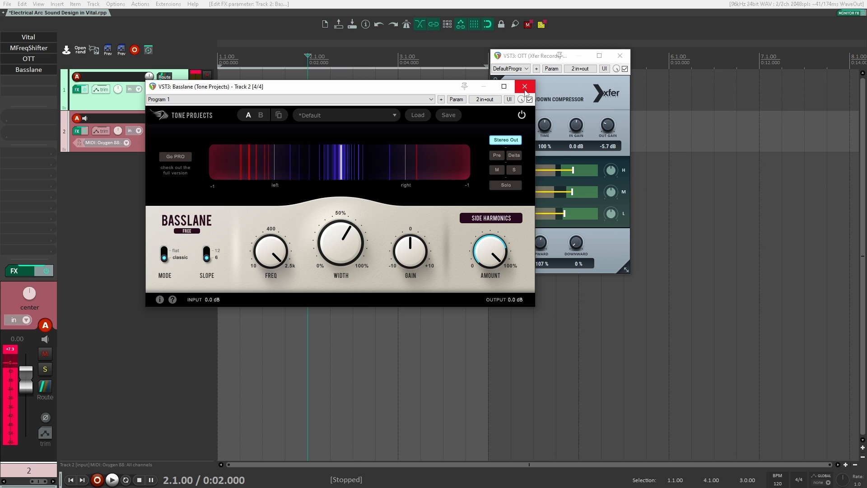
left_click_drag(342, 239, 345, 243)
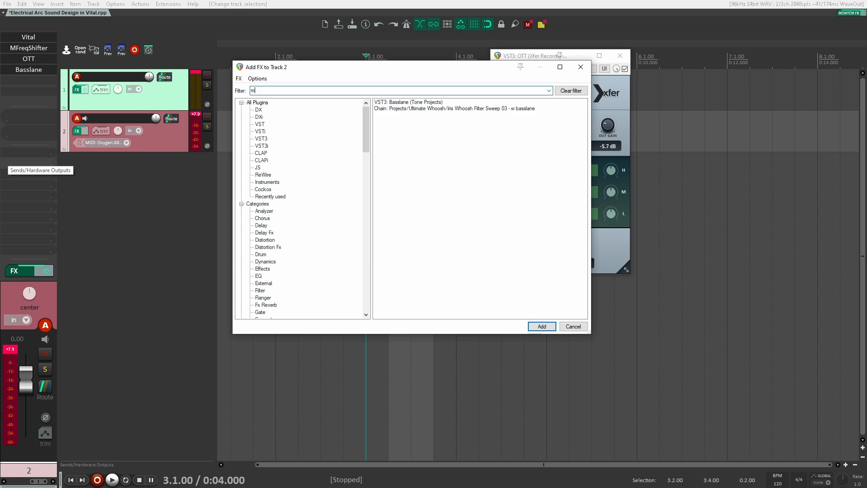
Add MPhaser after Basslane on track 2, slow its rate to 0.0481 Hz and set its mode to 2.
type("ph")
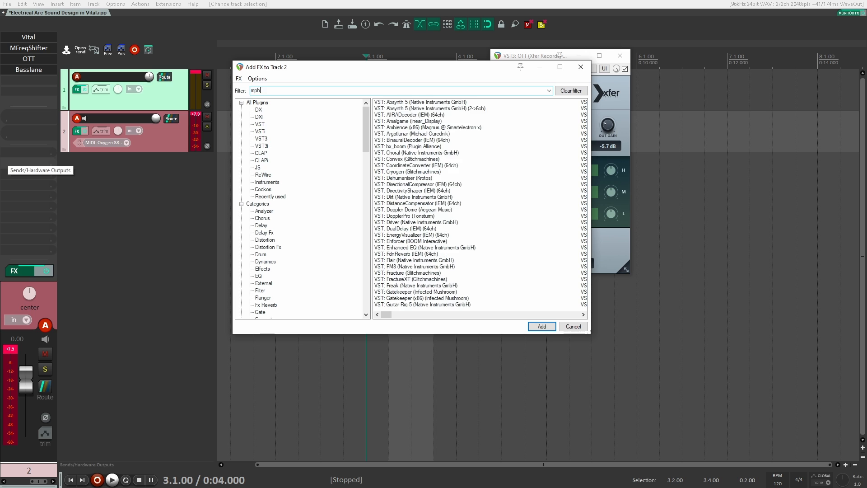
key("Return")
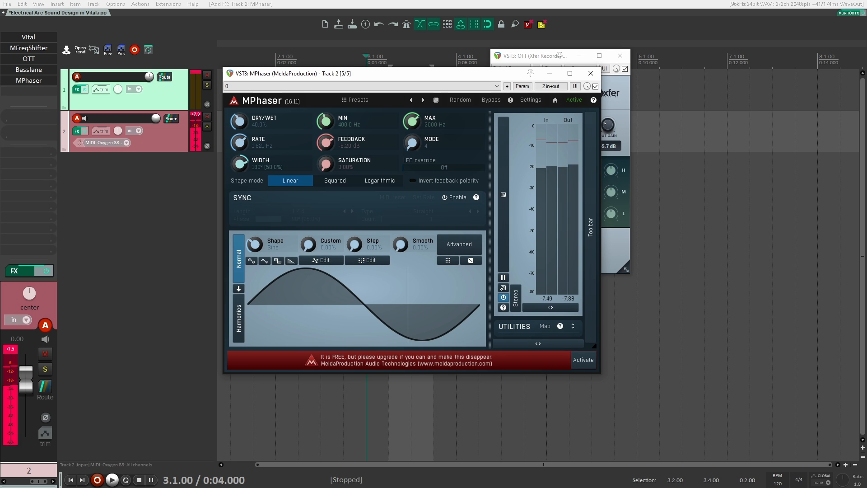
left_click_drag(241, 143, 241, 162)
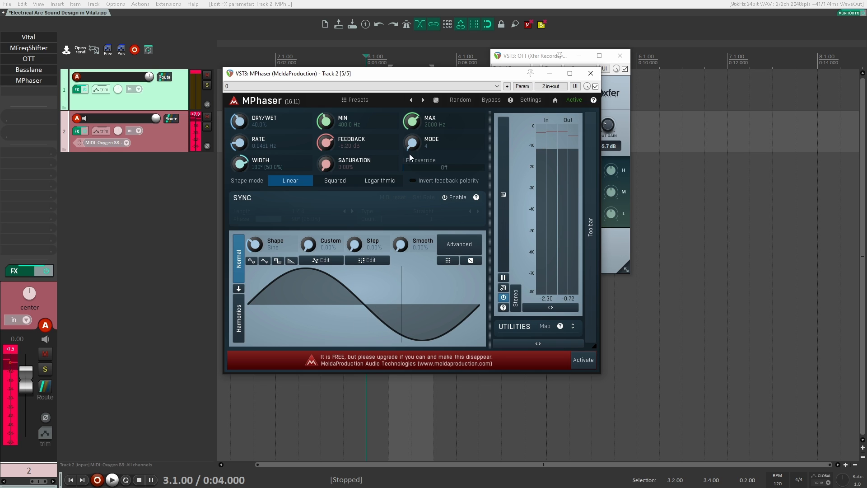
mouse_move(412, 144)
left_mouse_down()
mouse_move(412, 127)
mouse_move(412, 145)
left_mouse_up()
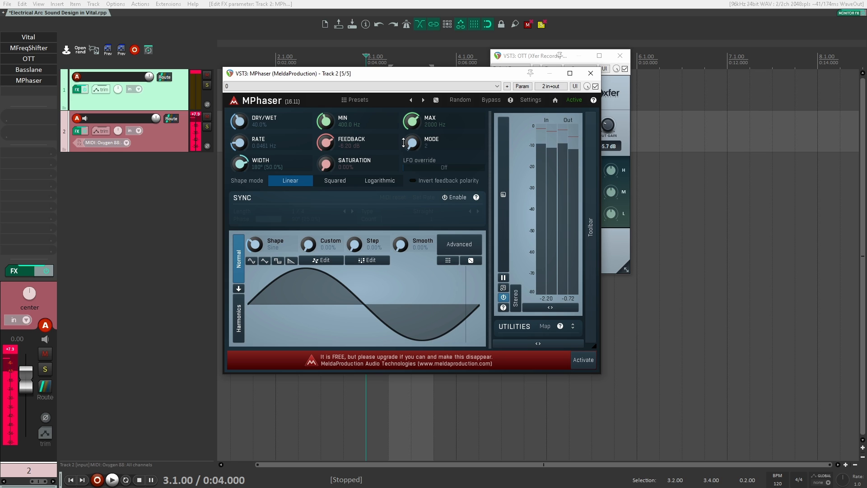
Raise MPhaser's saturation to about 50% and reduce its dry/wet mix to 22.8%.
left_click_drag(325, 163, 325, 144)
left_click_drag(239, 121, 239, 128)
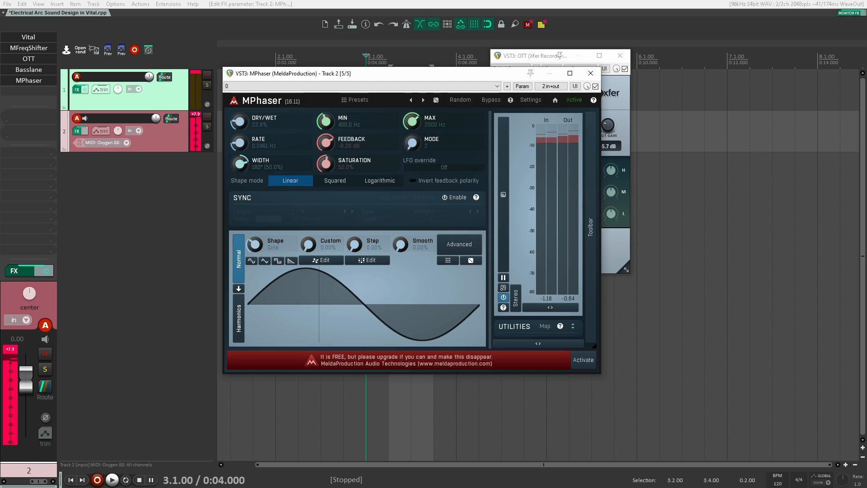
left_click(44, 80)
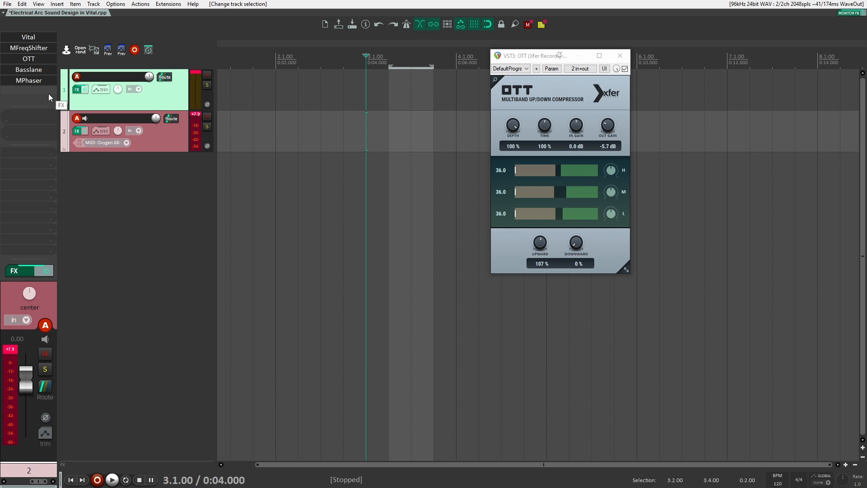
Insert the Son Lim -1db limiter chain on track 2 and raise the limiter's gain to 2.4 dB.
key("ctrl+f")
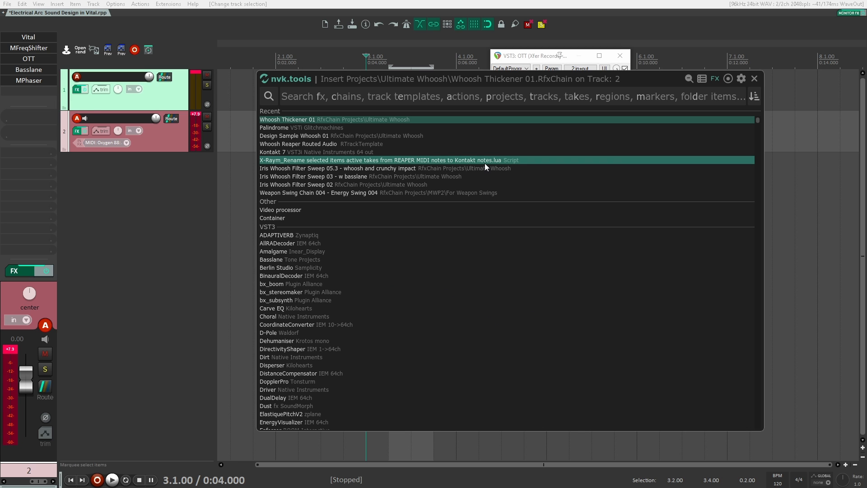
type("son lim")
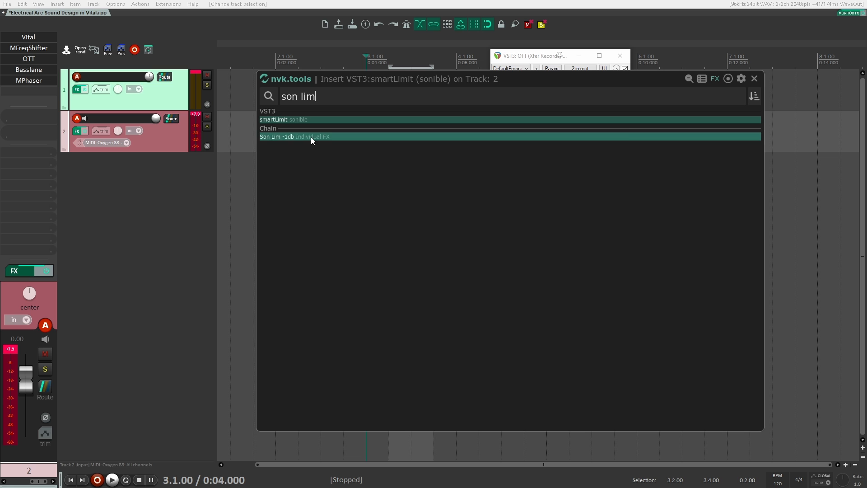
left_click_drag(311, 137, 164, 142)
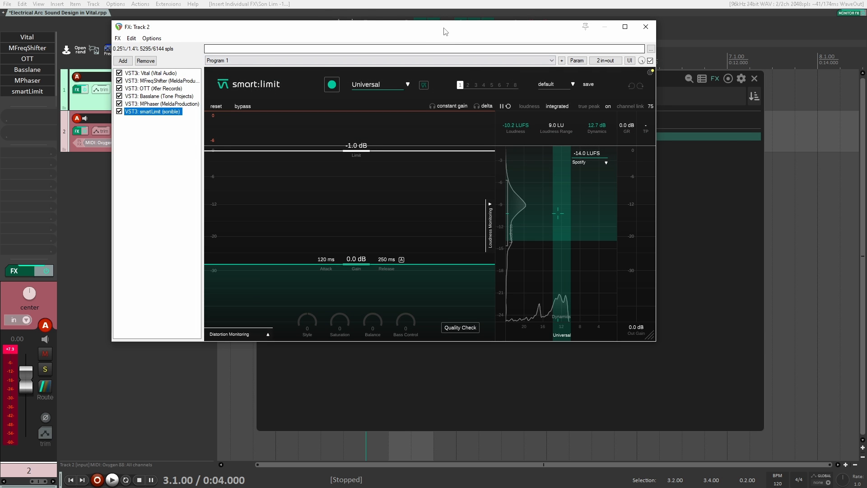
left_click_drag(445, 32, 550, 85)
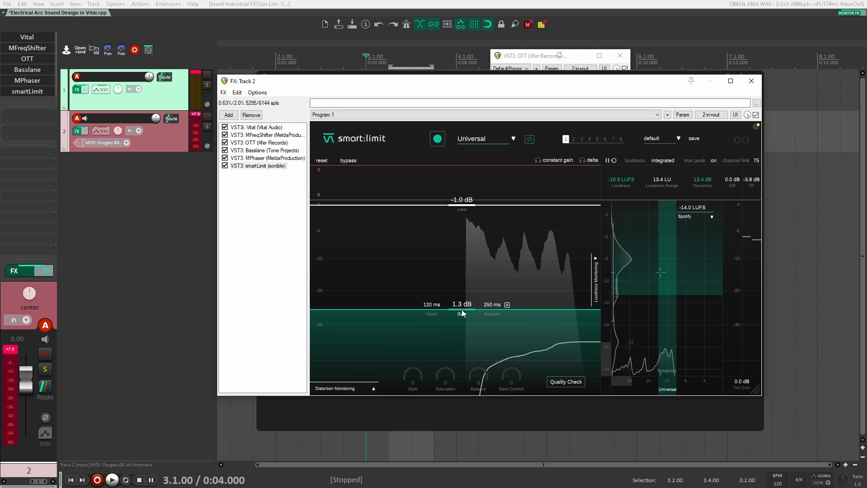
left_click_drag(465, 319, 461, 307)
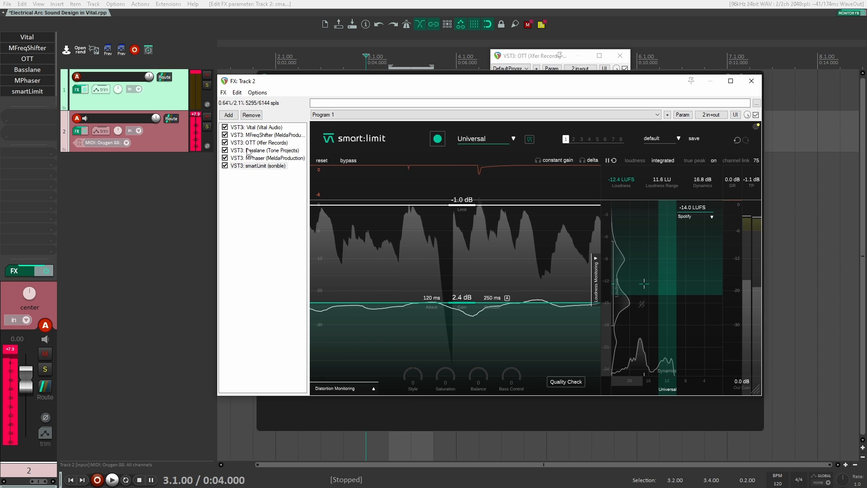
Add Neutron 2 Equalizer before smartLimit and cut band 1 by 4.6 dB at 58 Hz with a Q of 0.2.
double_click(225, 135)
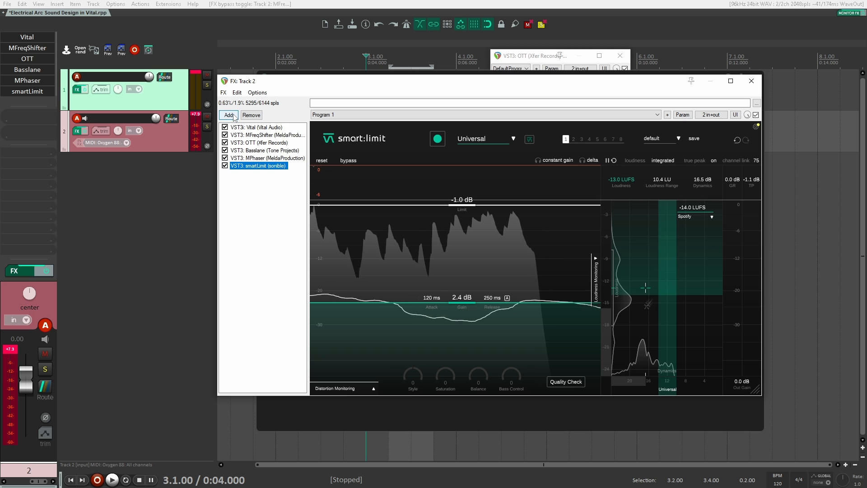
left_click(229, 115)
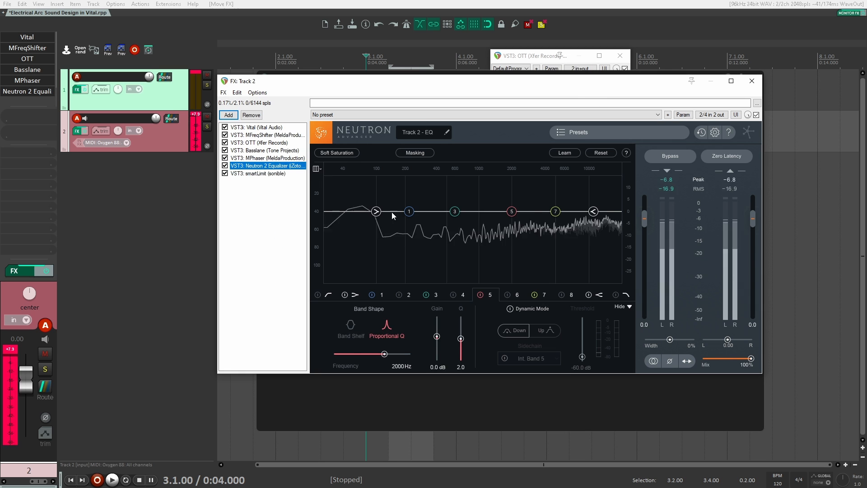
left_click_drag(392, 213, 380, 217)
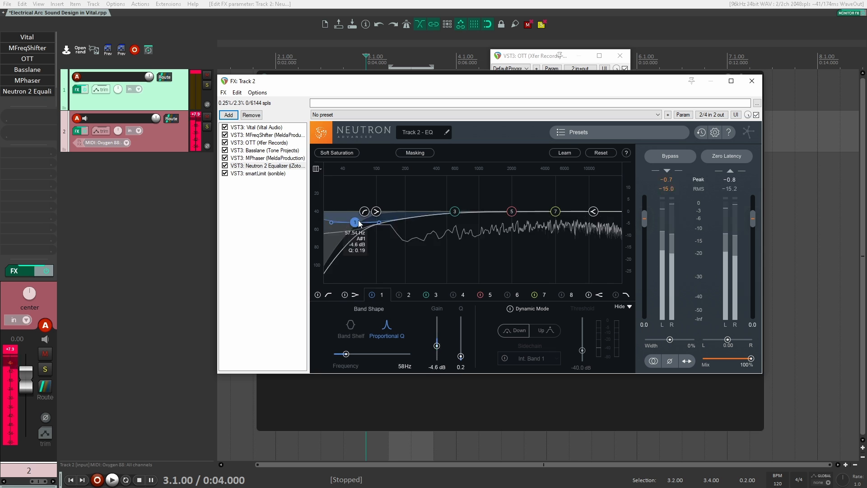